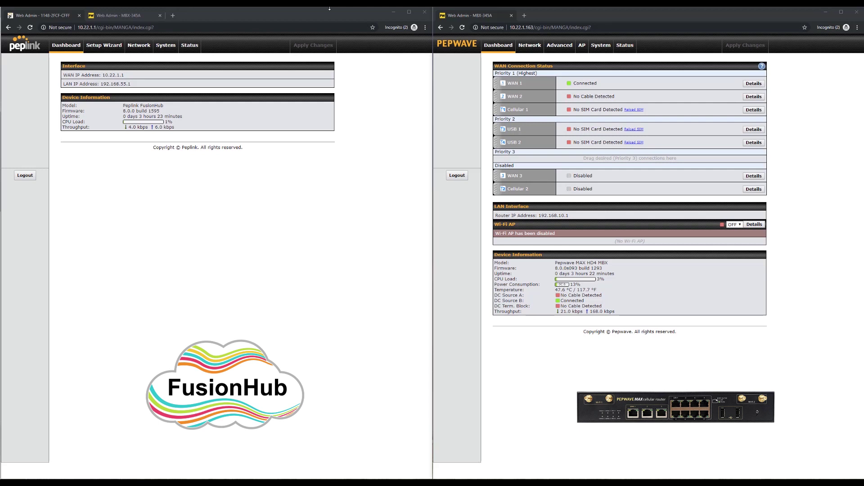
- Create and save a FusionHub SpeedFusion profile named 'test' with remote ID hd4test
click(138, 45)
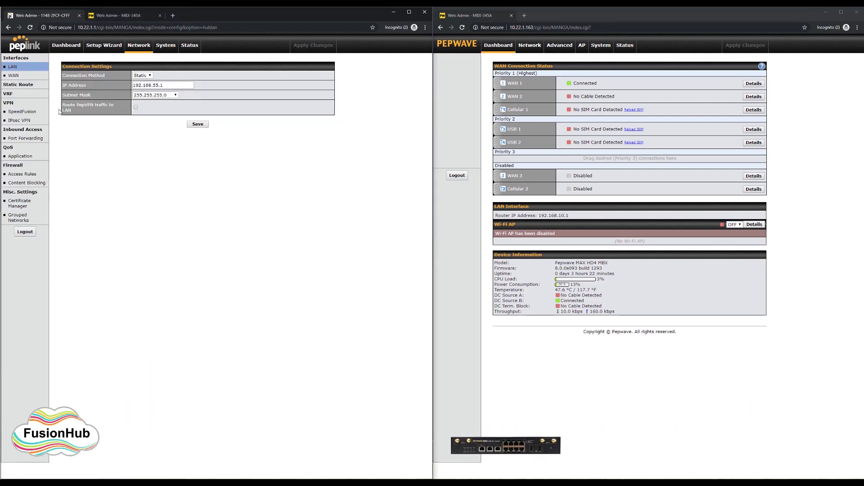
click(22, 111)
click(559, 46)
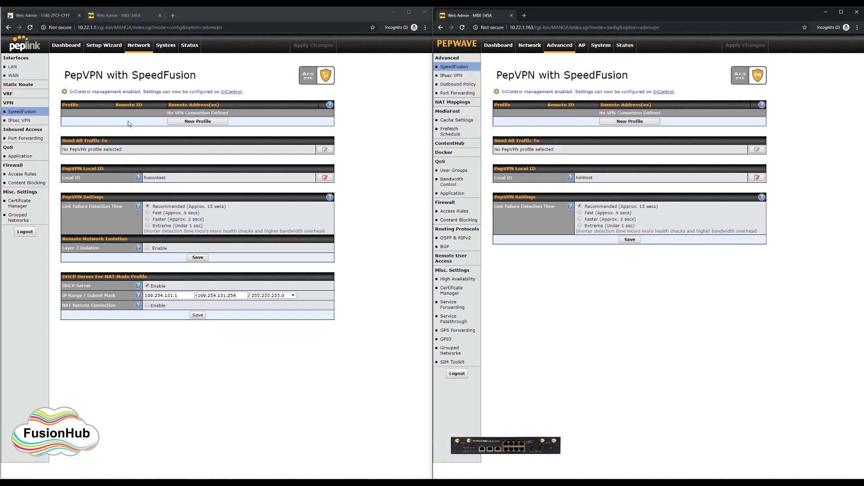
click(183, 123)
click(145, 86)
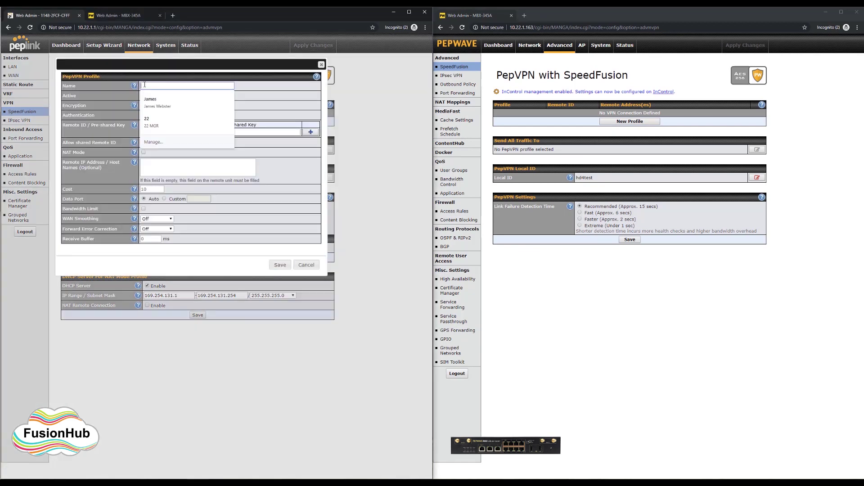
text(test)
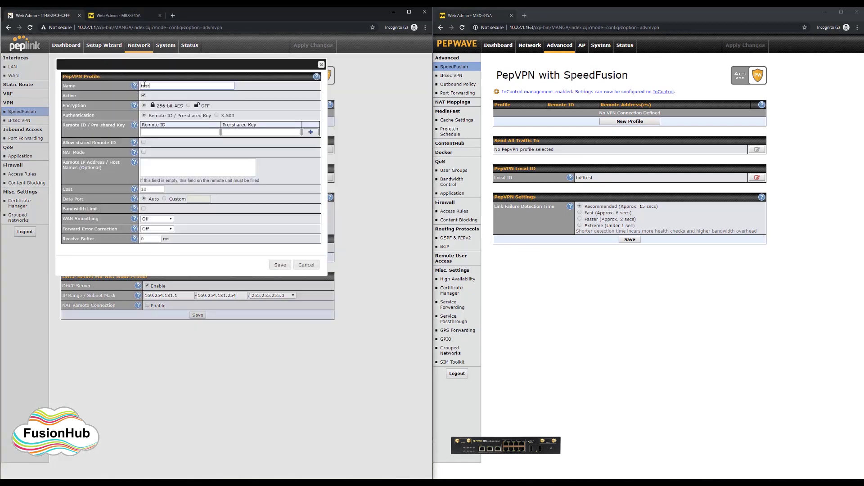
click(155, 132)
text(hd4test)
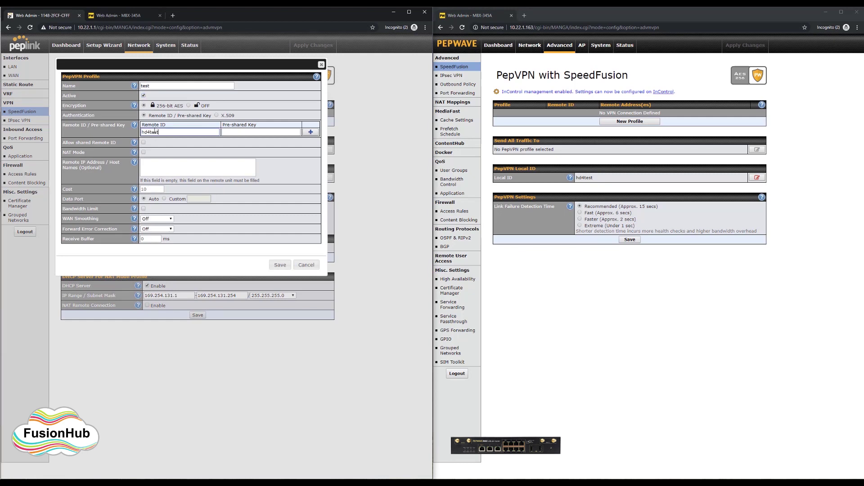
click(279, 265)
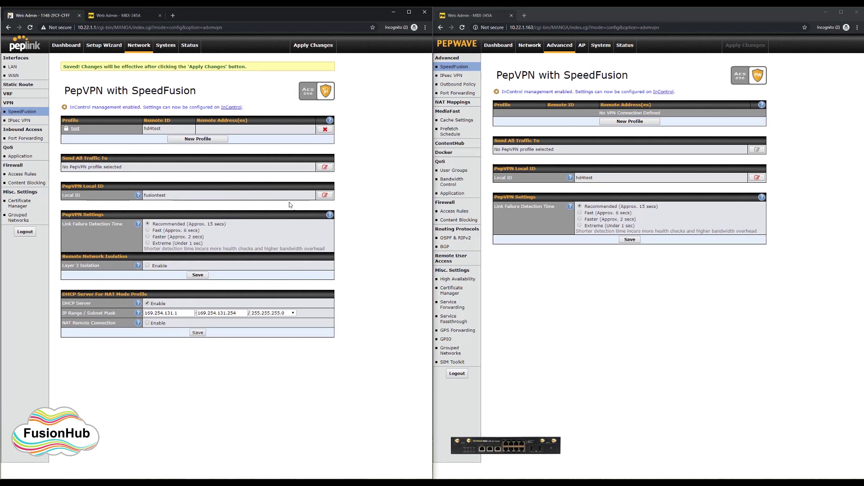
- Apply the saved FusionHub changes and return to its SpeedFusion settings
click(327, 45)
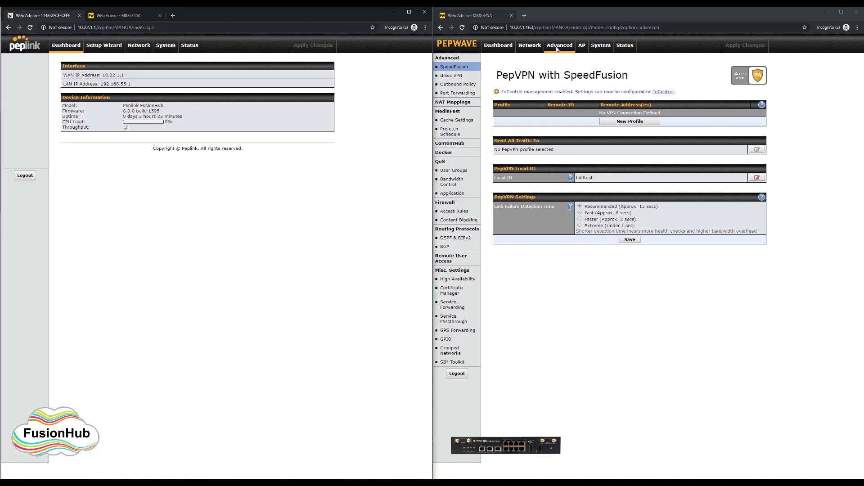
click(139, 45)
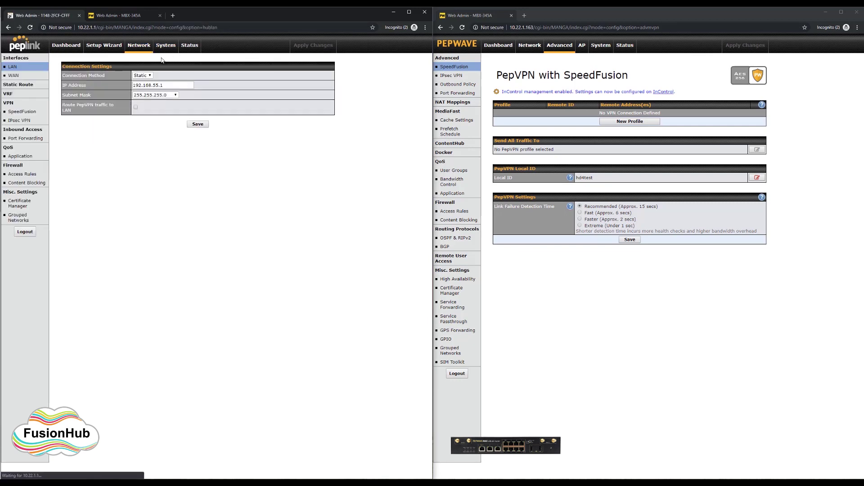
click(19, 112)
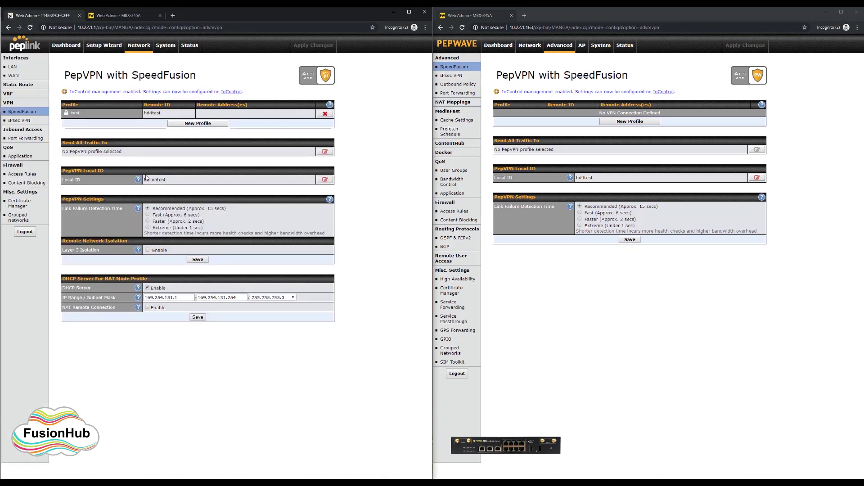
- Start a Pepwave MAX profile 'test' with remote ID fusiontest, checking the FusionHub tunnel status
click(622, 120)
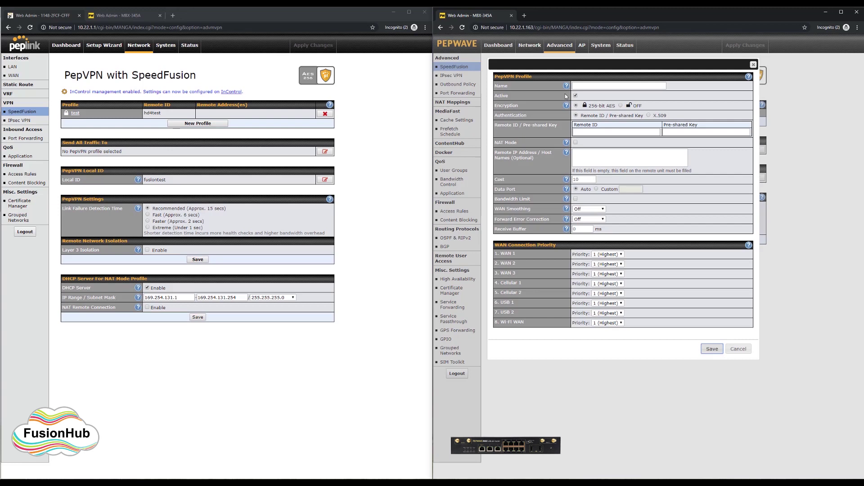
click(577, 86)
text(test)
click(574, 132)
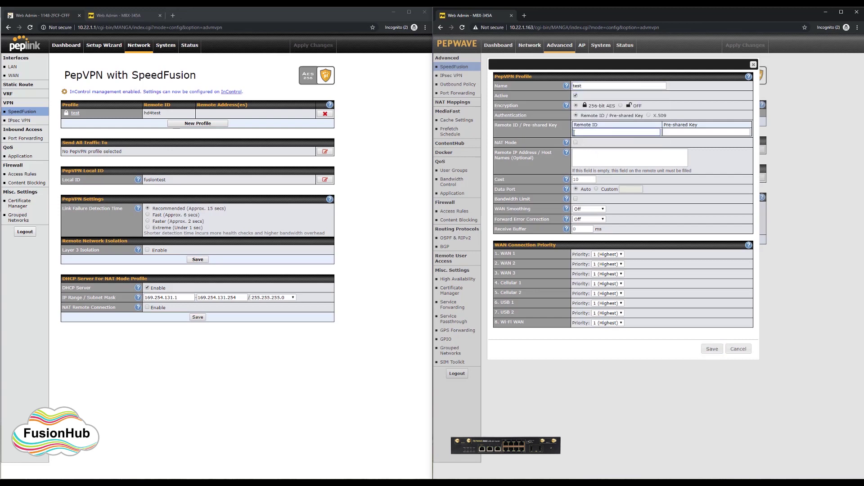
text(fusiontest)
click(575, 154)
click(71, 49)
click(71, 47)
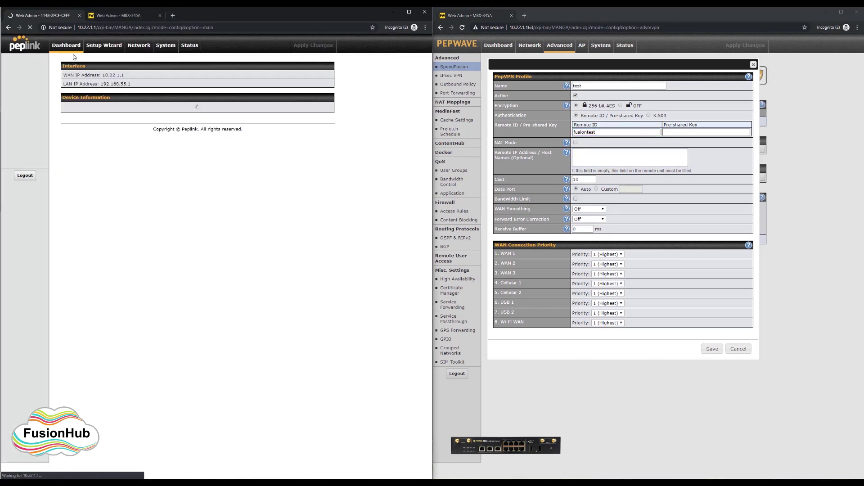
- Set the MAX profile's remote IP to 10.22.1.1, save it and apply the changes
click(581, 158)
text(10.22.1.1)
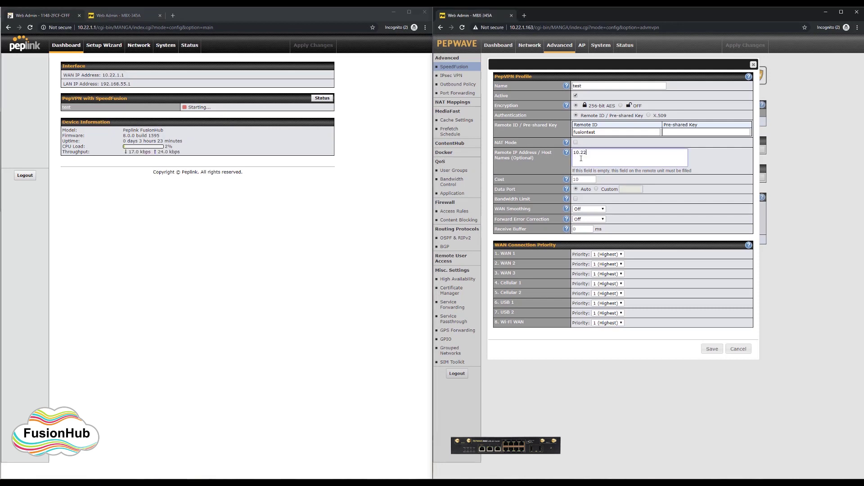
click(712, 349)
click(737, 47)
click(736, 47)
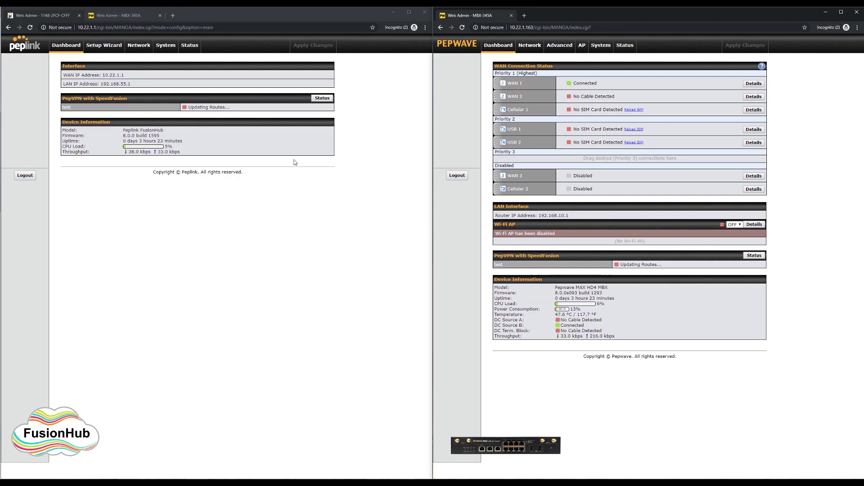
- Show the MAX's SpeedFusion remote peer status and expand the FusionHub peer's per-WAN details
click(757, 256)
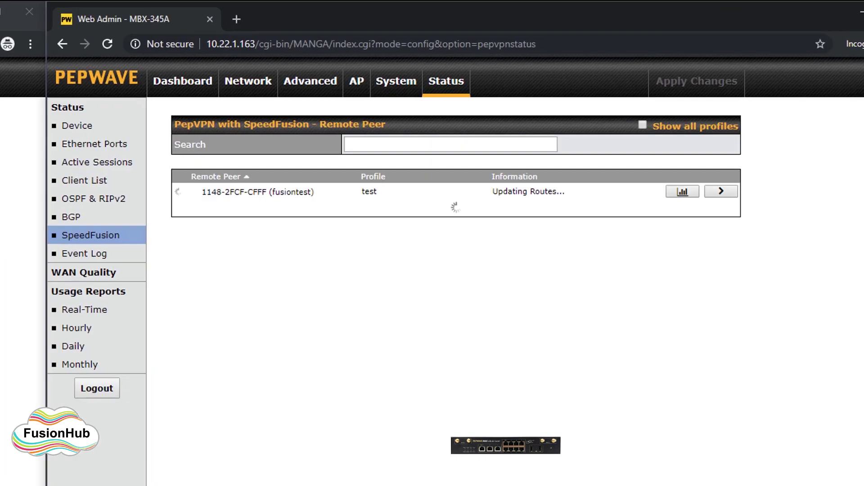
click(715, 99)
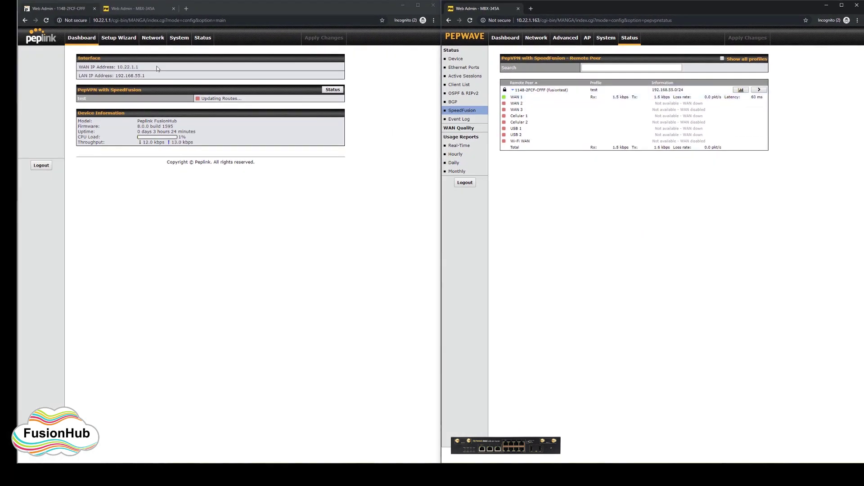
- Switch the left browser to the Pepwave MAX tab and show its Dashboard
click(138, 8)
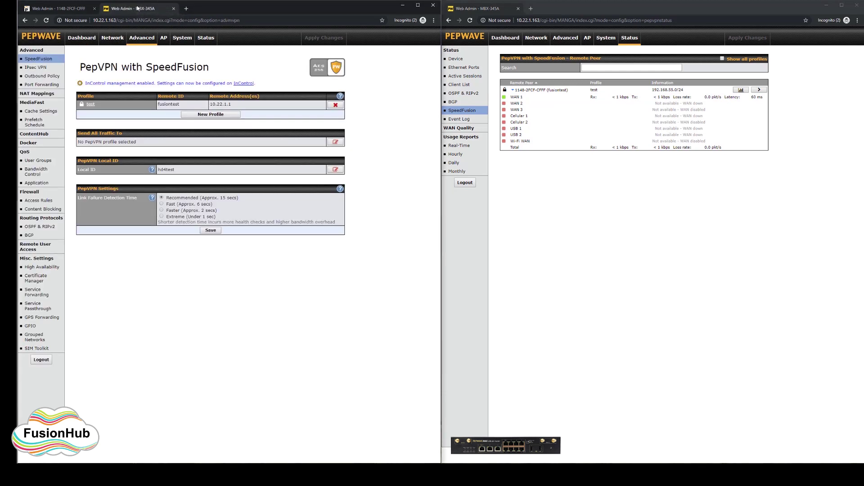
click(79, 38)
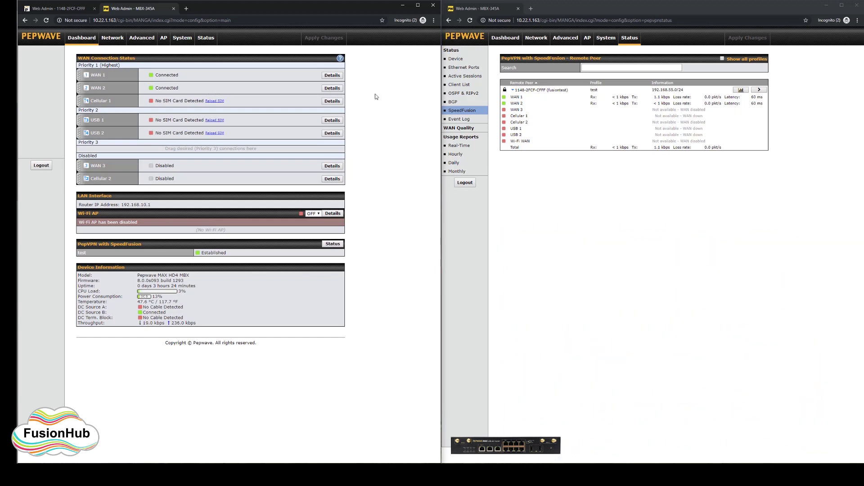
- Open the FusionHub peer tunnel details with per-WAN remote connections and start a TCP upload test
click(758, 90)
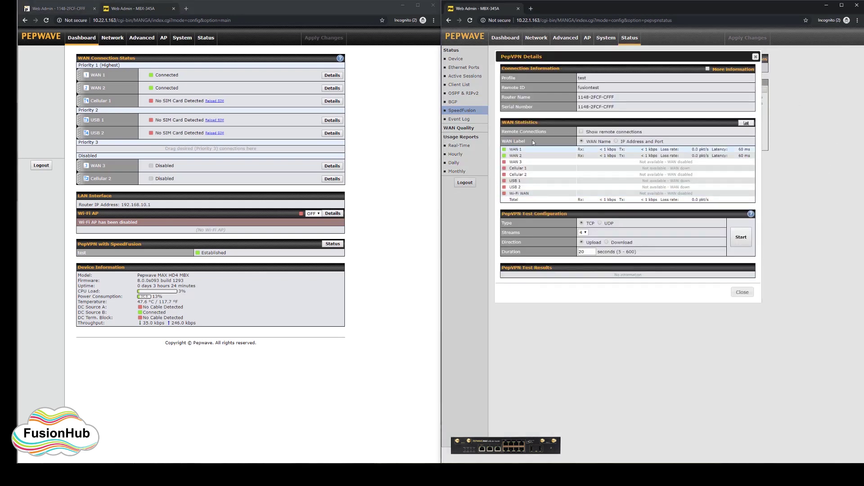
click(581, 131)
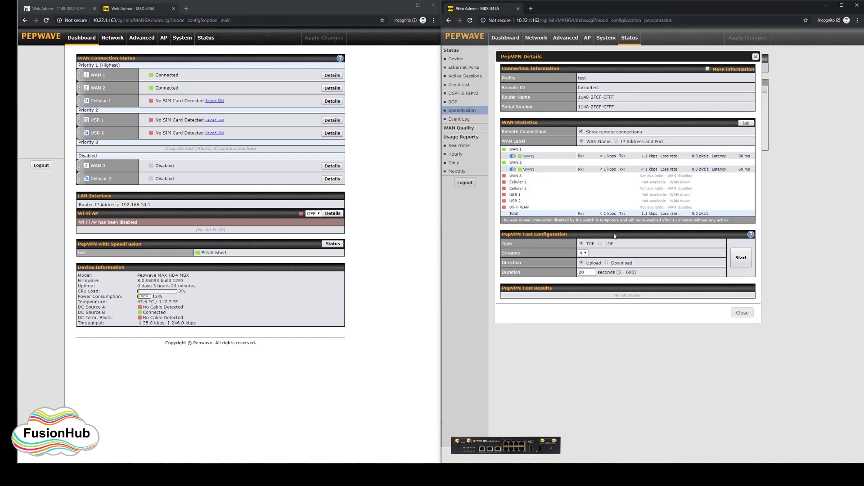
click(743, 260)
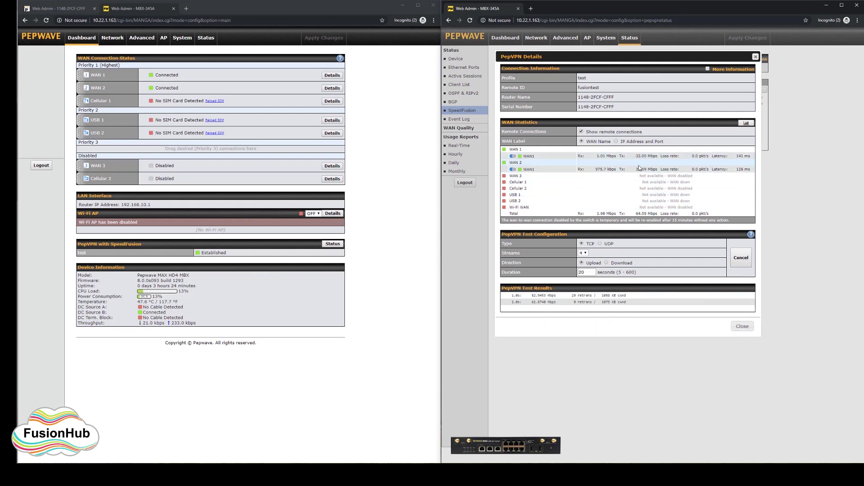
- Toggle the WAN 2 tunnel link off and on, then re-enable the disabled WAN 1 link
click(512, 169)
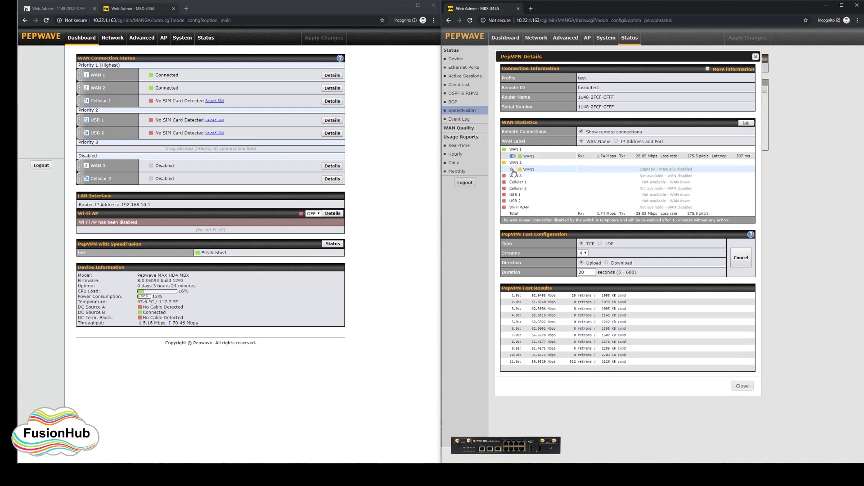
click(512, 169)
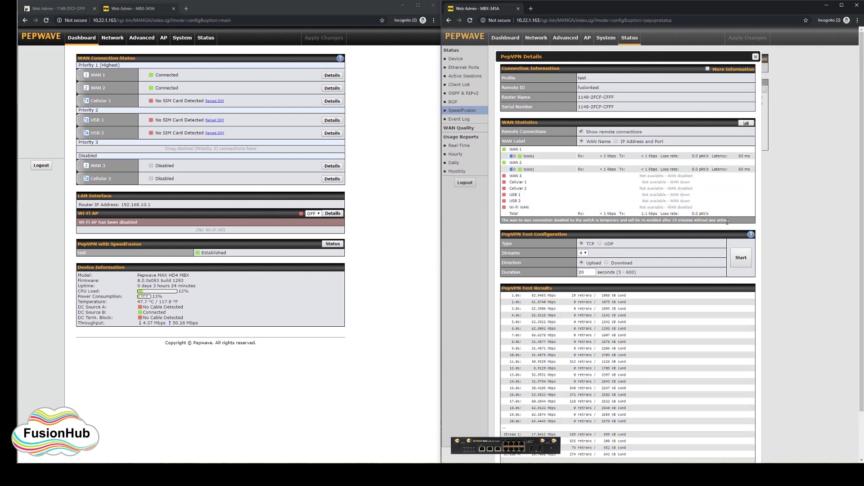
drag(728, 221, 502, 221)
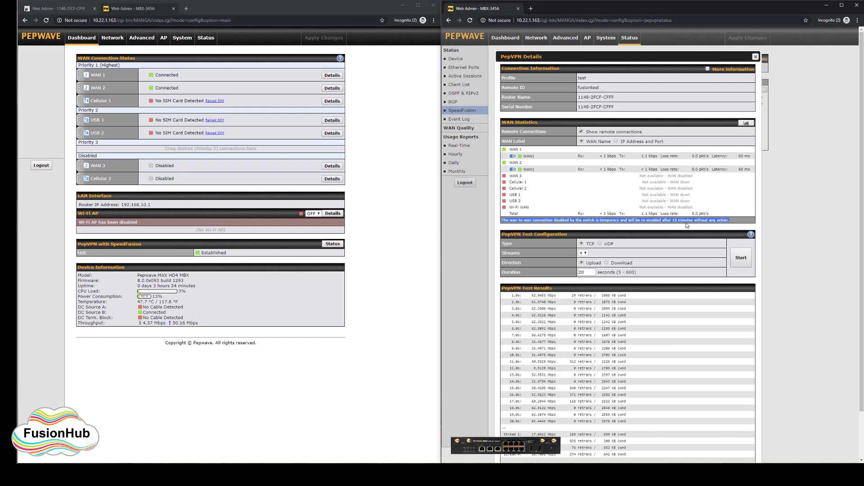
click(512, 170)
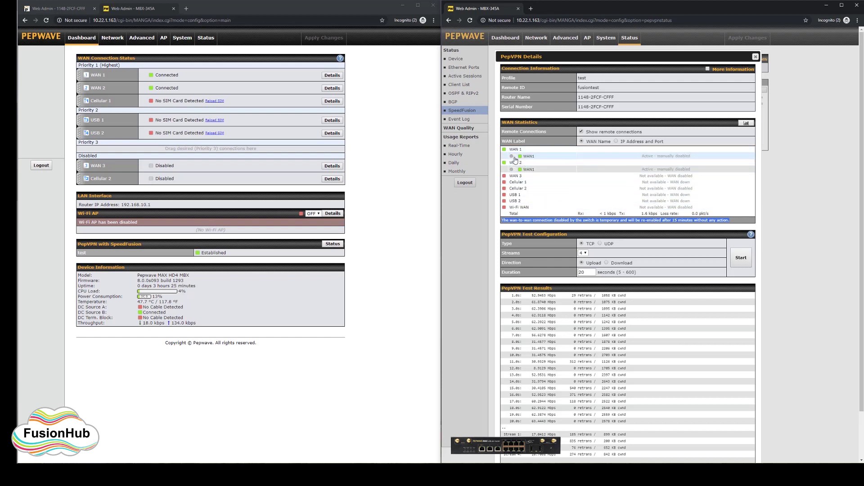
click(513, 156)
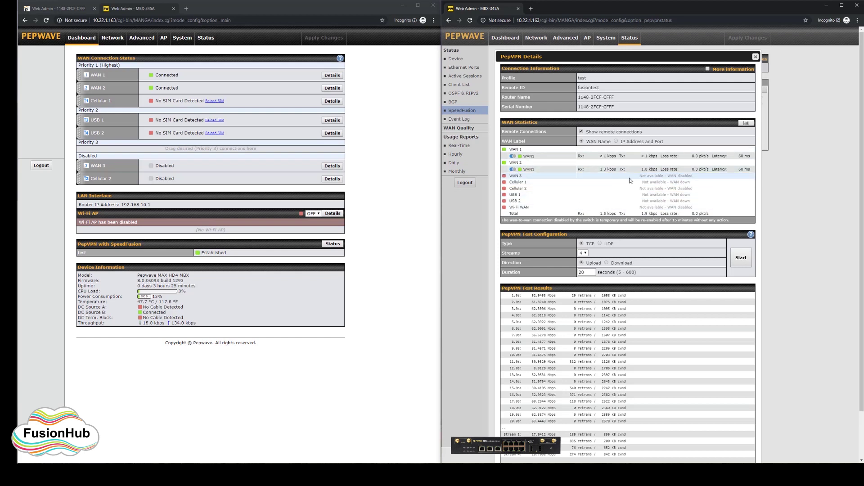
- Close the PepVPN details and set the FusionHub's WAN Analysis to act as a server
key(Escape)
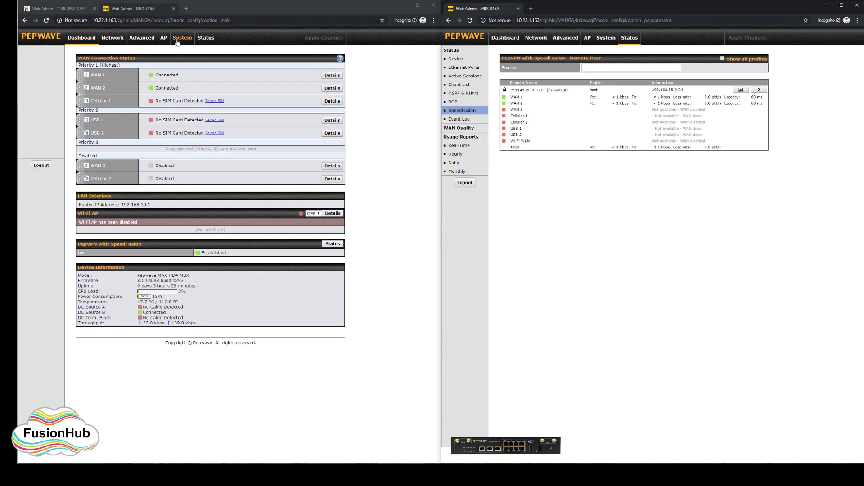
click(57, 9)
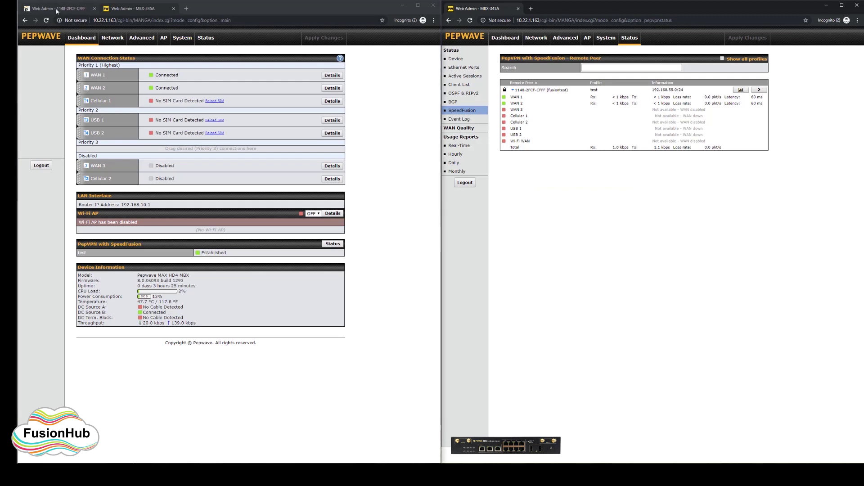
click(178, 38)
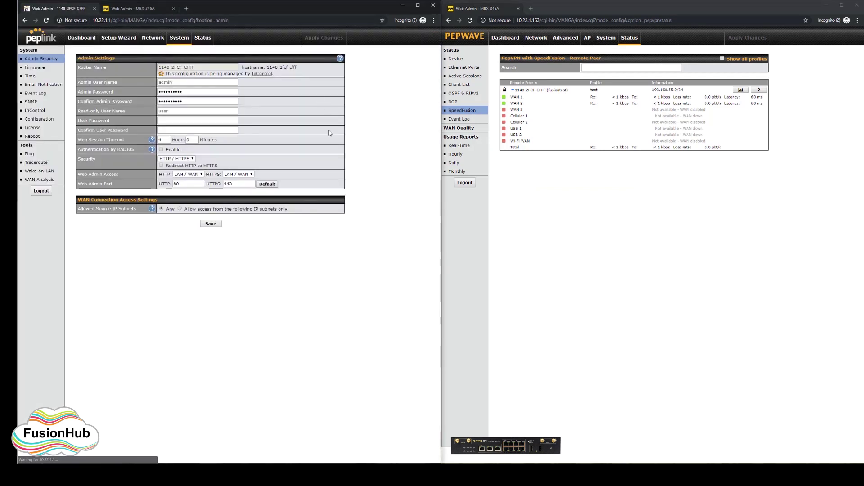
click(39, 180)
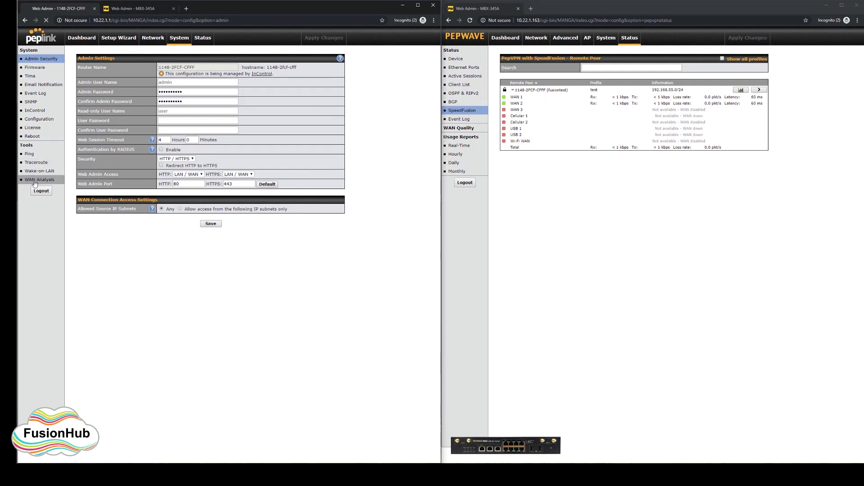
click(100, 88)
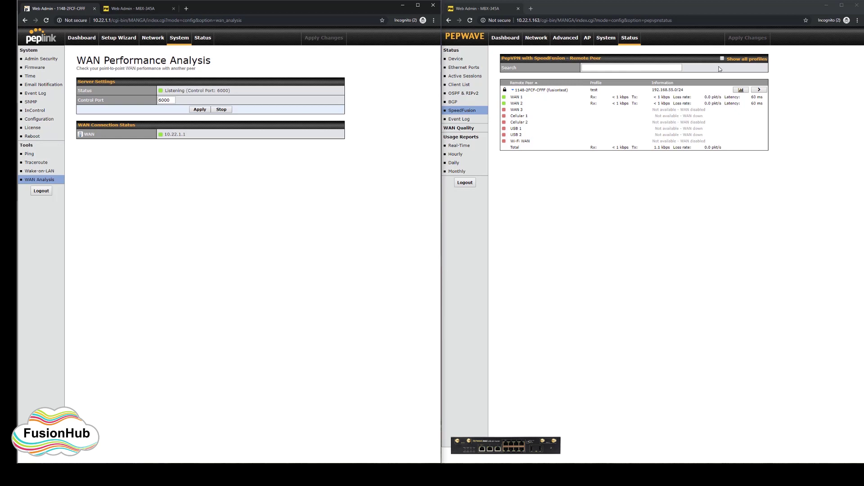
- On the MBX, run a WAN Analysis test with WAN 1 and WAN 2 streams to 10.22.1.1
click(605, 38)
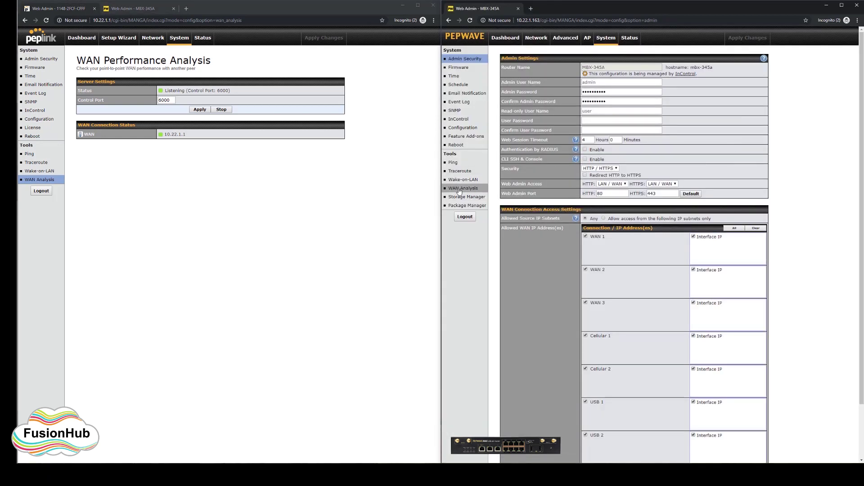
click(459, 190)
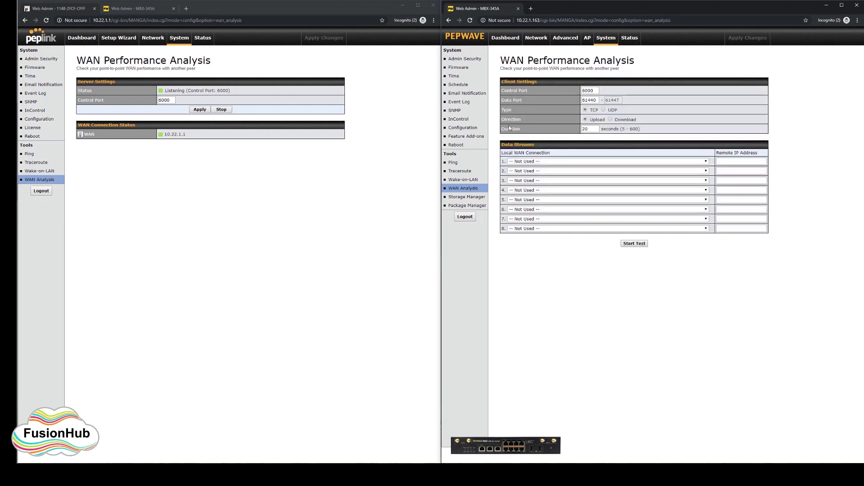
click(722, 162)
text(10.22.1.1)
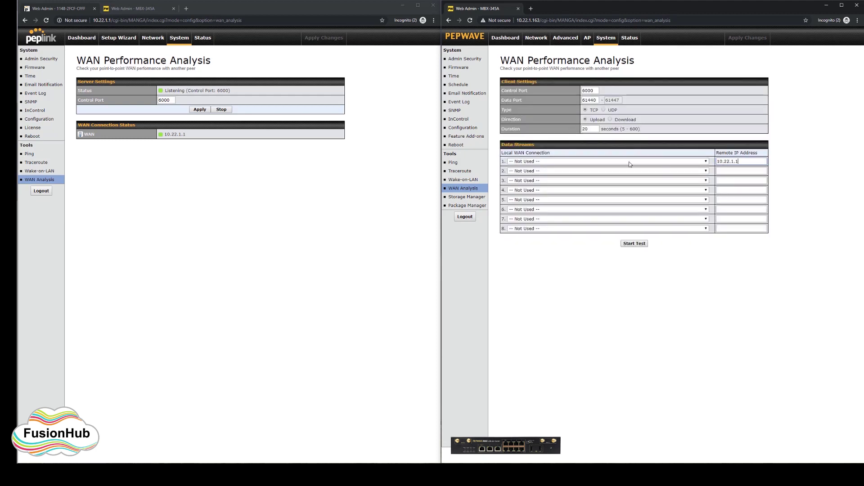
click(543, 161)
click(517, 175)
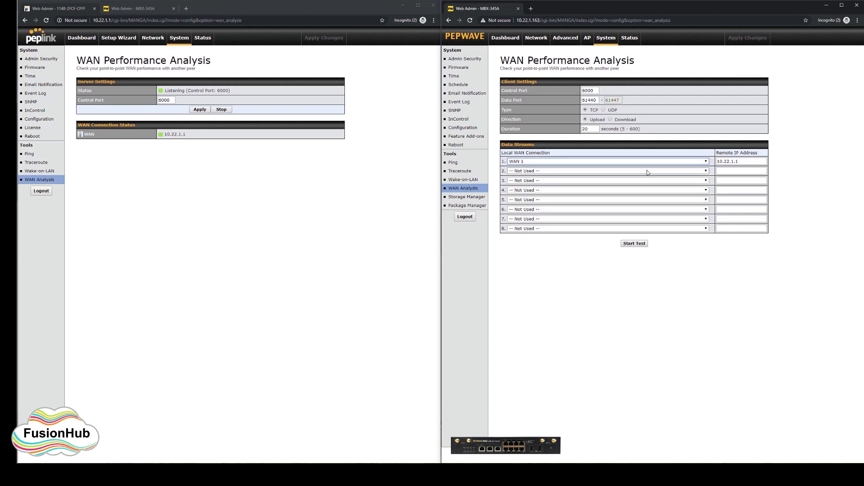
click(552, 171)
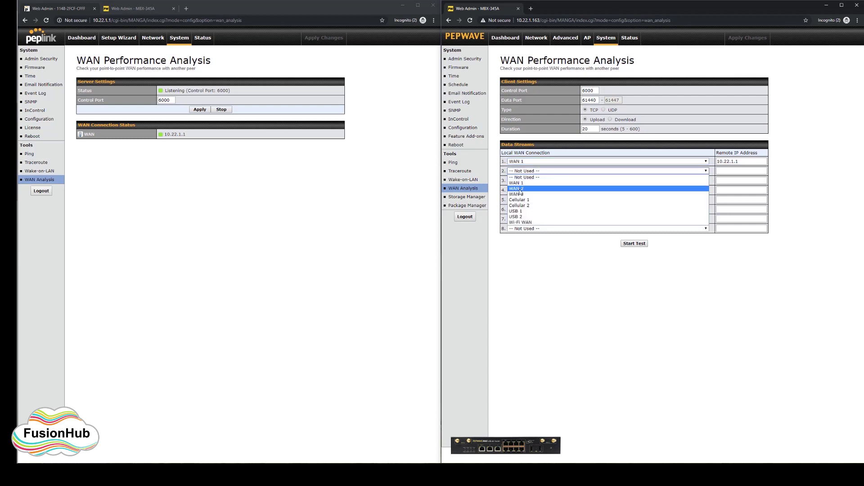
click(521, 193)
click(722, 171)
text(10.22.1.1)
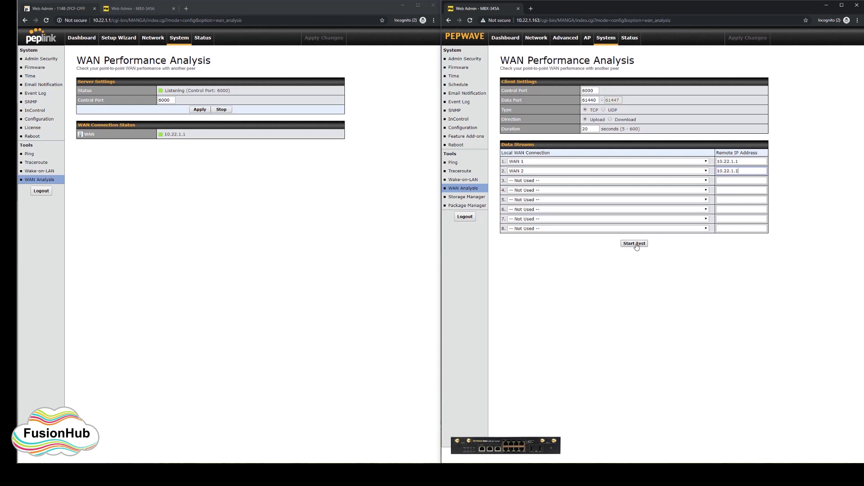
click(634, 244)
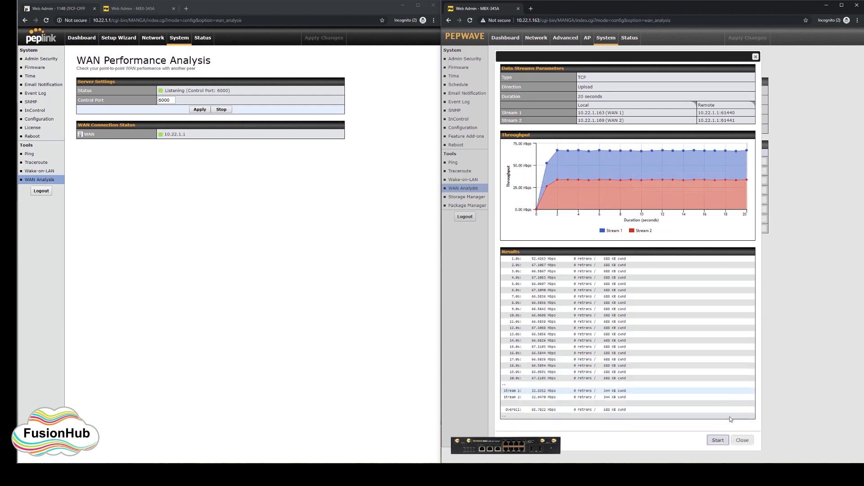
- Close the WAN test results and open both the FusionHub and MBX dashboards
click(742, 440)
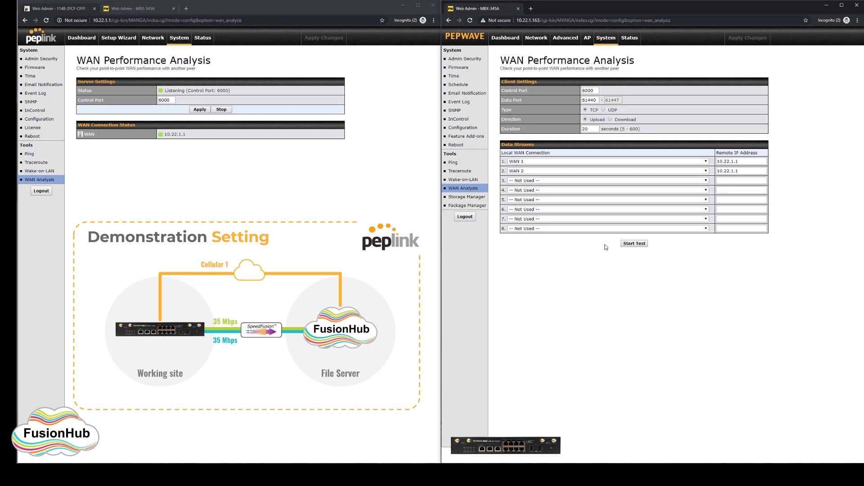
click(81, 39)
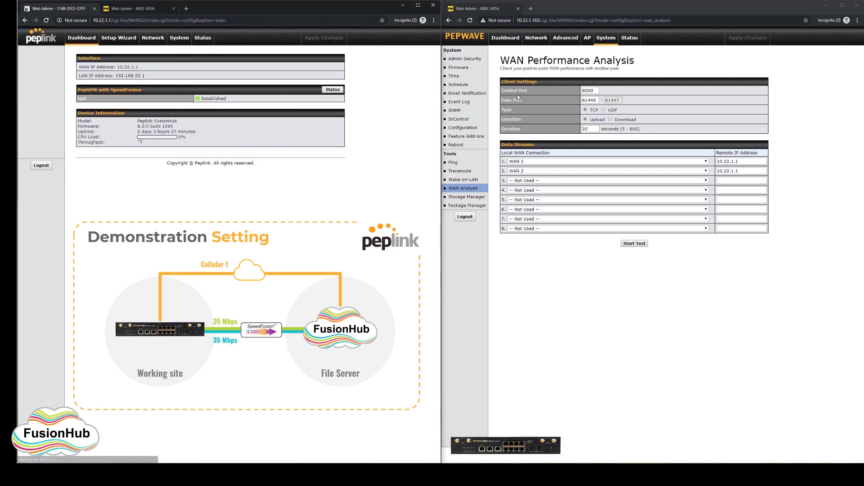
click(501, 39)
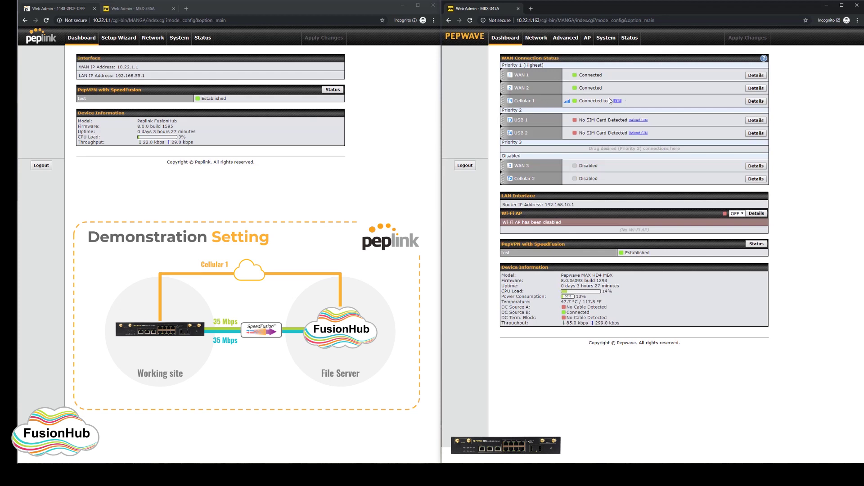
- Inspect the MBX peer status showing Cellular 1 link failure, then open PepVPN with SpeedFusion settings
click(755, 244)
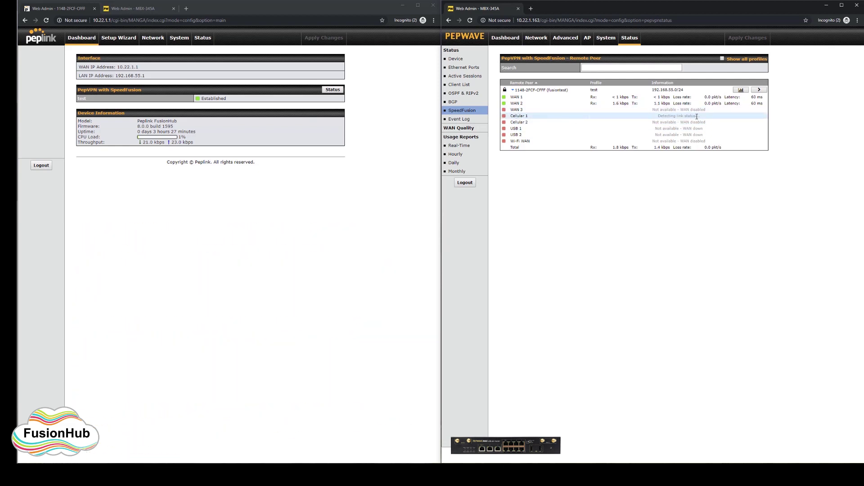
drag(697, 117, 656, 117)
click(632, 192)
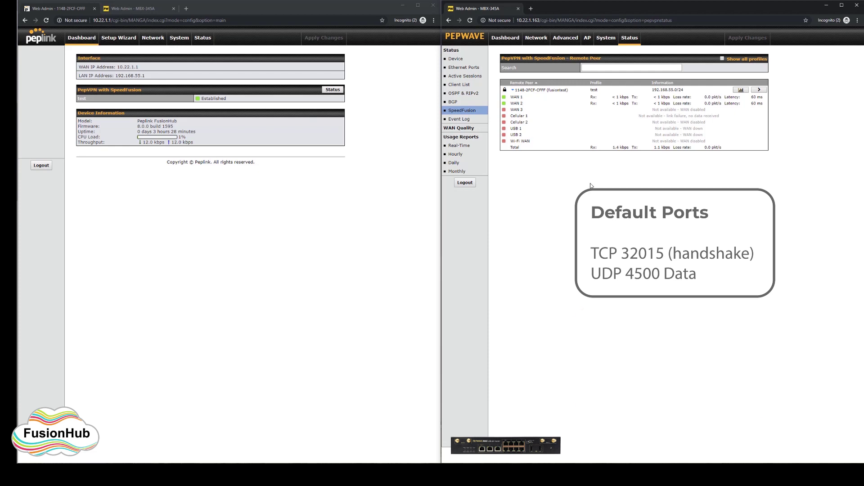
click(558, 38)
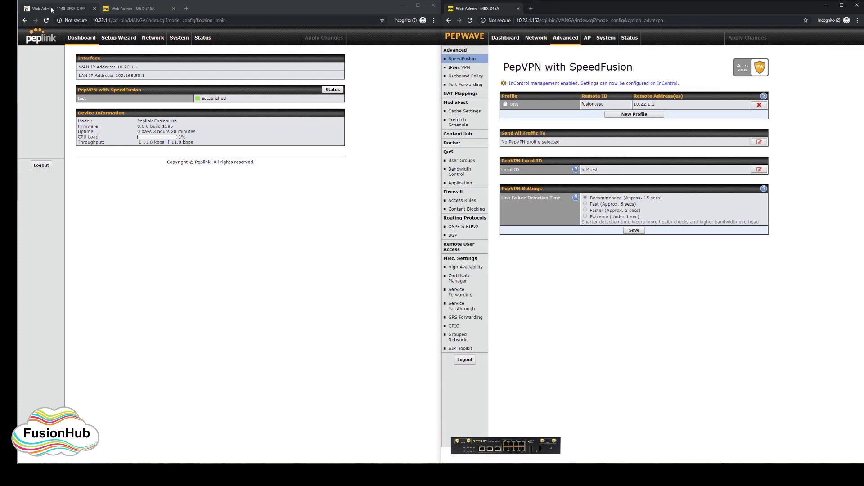
- Set the FusionHub's SpeedFusion handshake port to custom 32017 and save
click(153, 39)
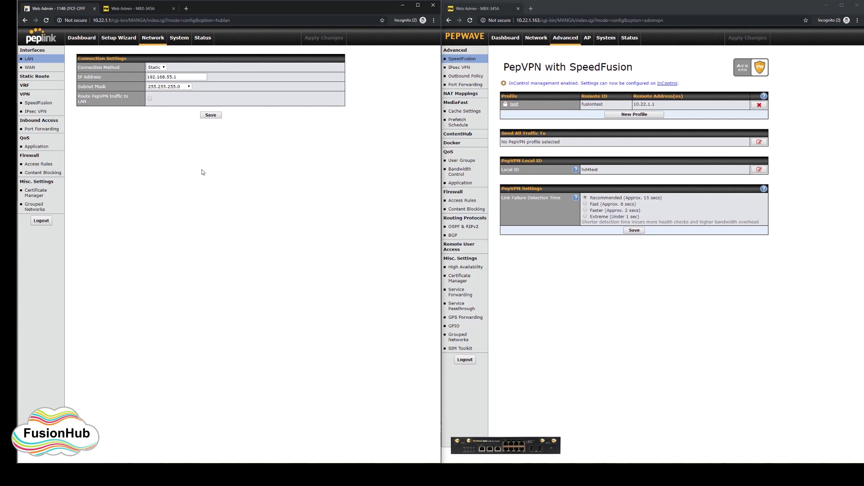
click(45, 108)
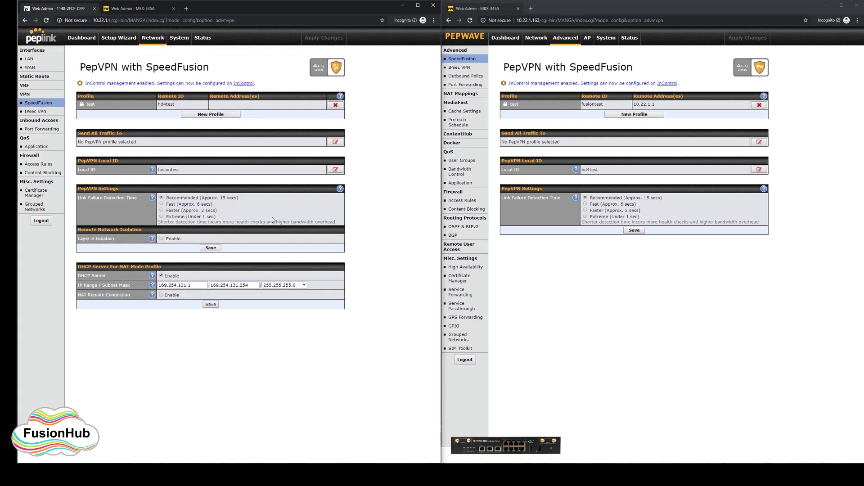
mouse_move(339, 188)
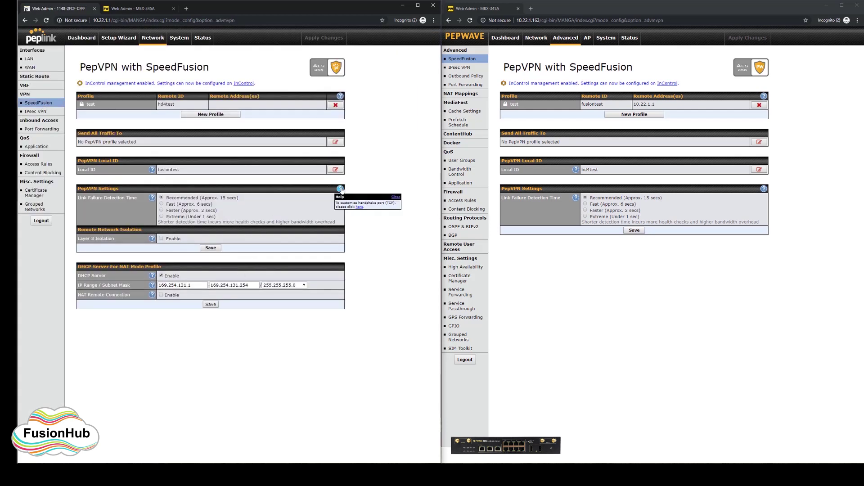
click(360, 207)
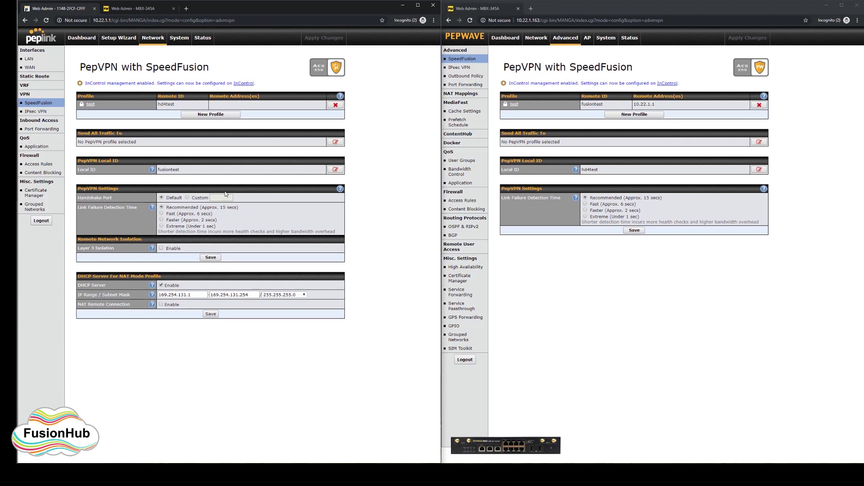
click(186, 198)
text(32017)
click(210, 257)
- Give the FusionHub test profile a custom data port of 4507 and save it
click(90, 121)
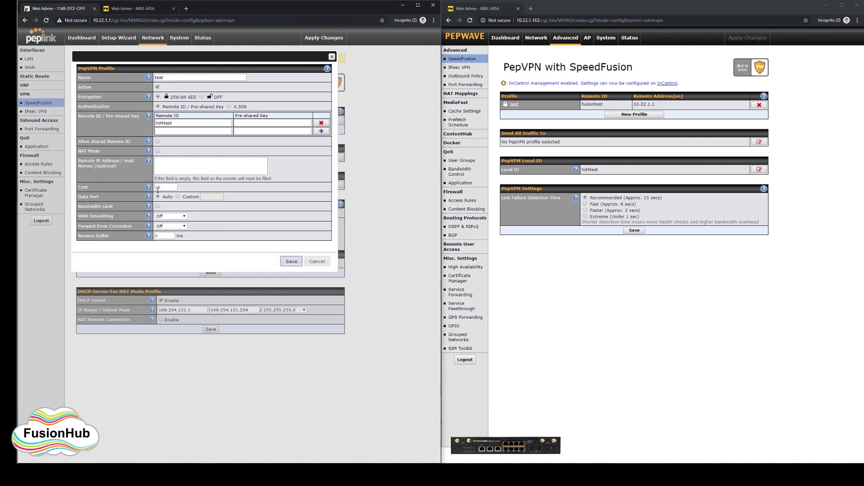
click(178, 197)
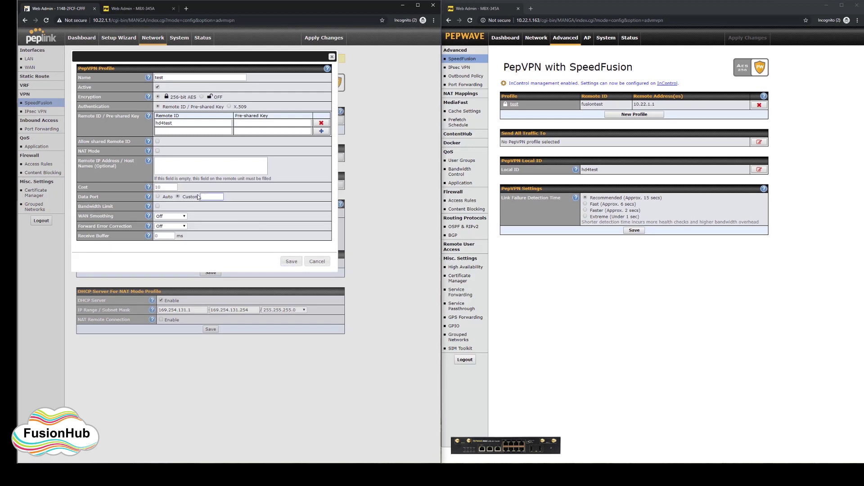
text(4507)
click(290, 261)
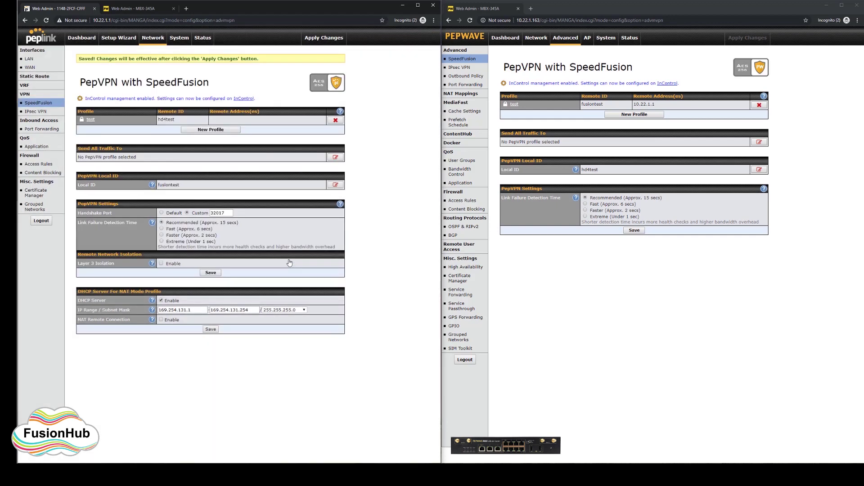
- Apply the FusionHub changes and add a remote port to the Pepwave test profile's address
click(317, 39)
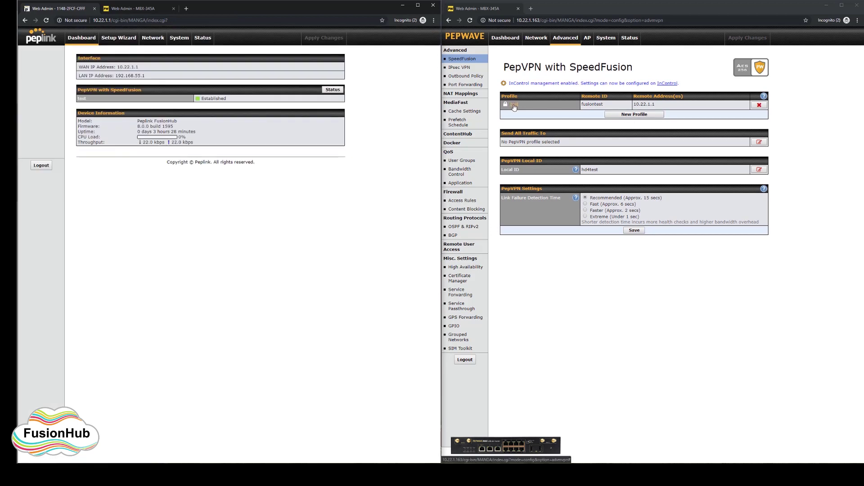
click(513, 104)
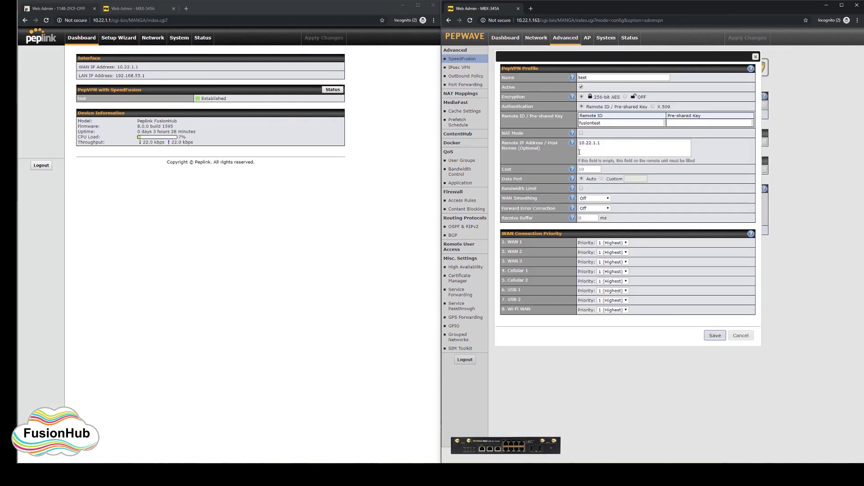
click(572, 143)
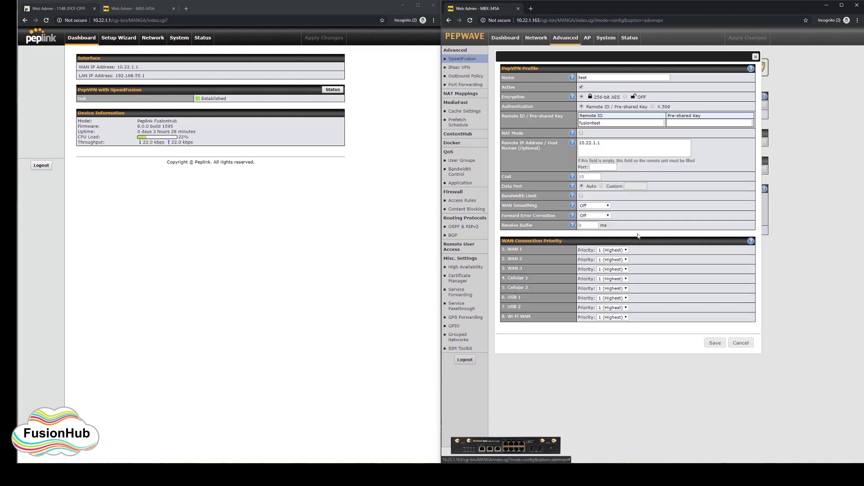
click(620, 237)
click(603, 167)
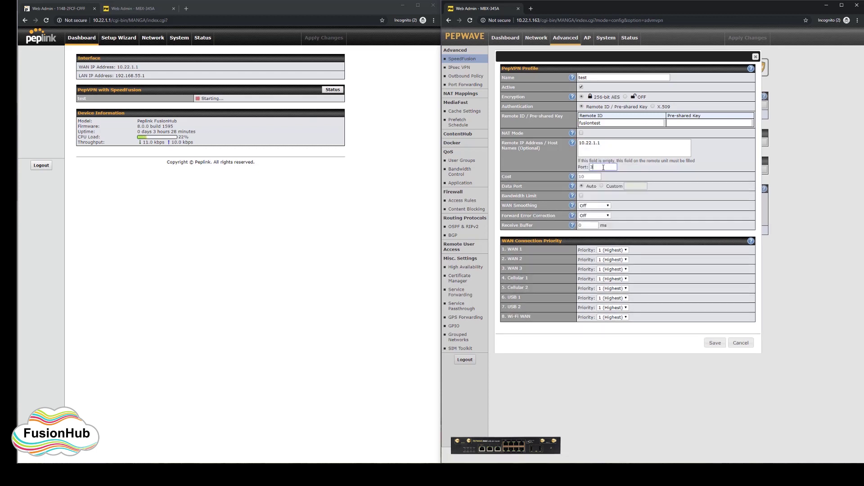
text(32015)
- Paste a second remote IP into the Pepwave test profile, save, and apply the changes
click(590, 144)
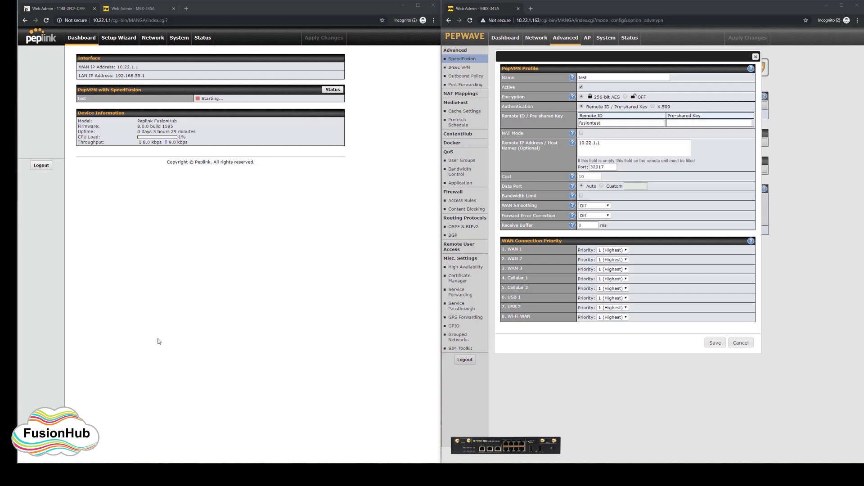
click(581, 144)
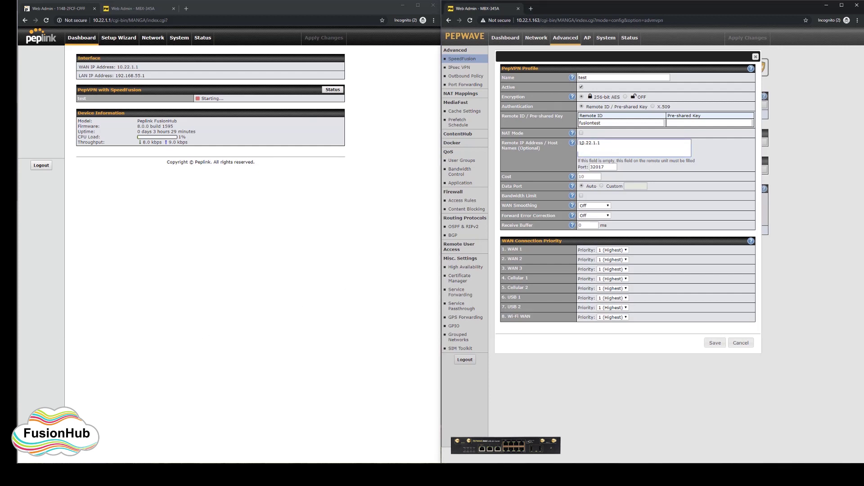
key(ctrl+v)
click(713, 343)
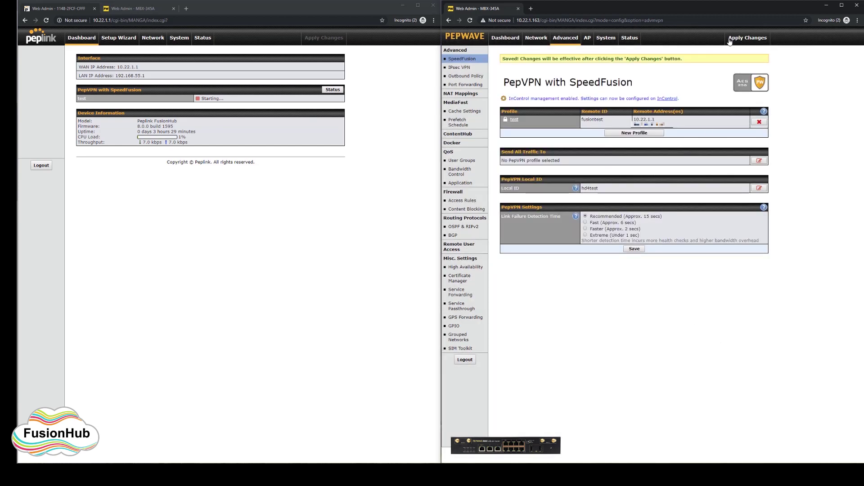
click(746, 38)
click(746, 38)
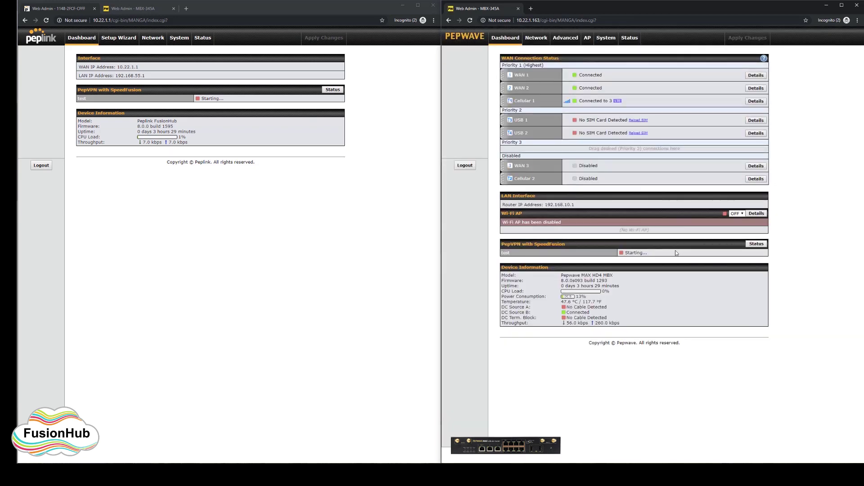
- Show SpeedFusion remote peer status for all profiles: fusiontest connected over WAN 1, WAN 2, Cellular 1
click(758, 245)
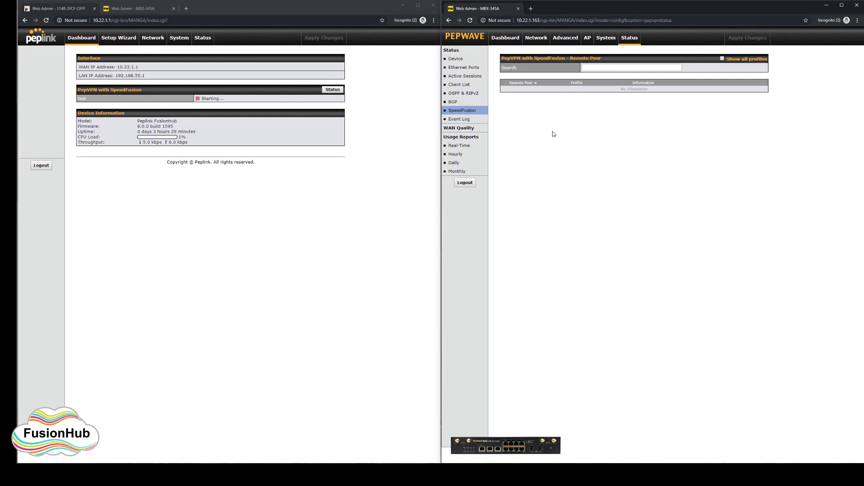
click(721, 59)
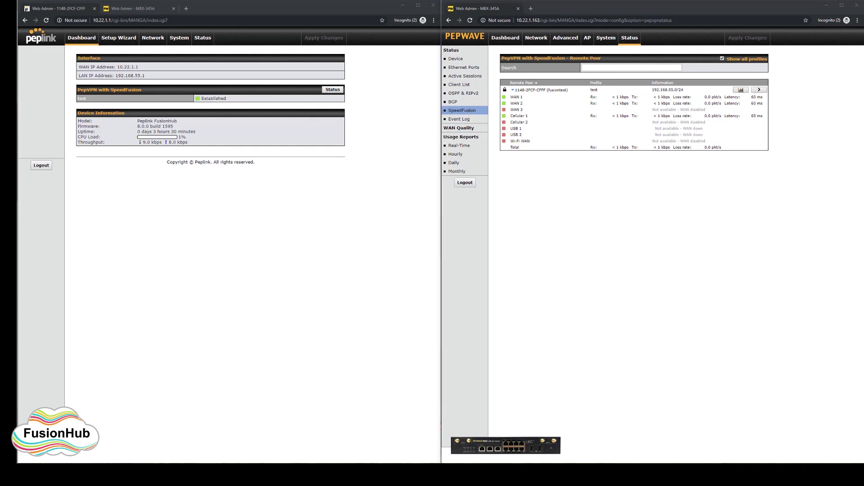
- Run the 20-second, 6-stream TCP upload test on the fusiontest peer, then close its details
click(759, 89)
click(741, 238)
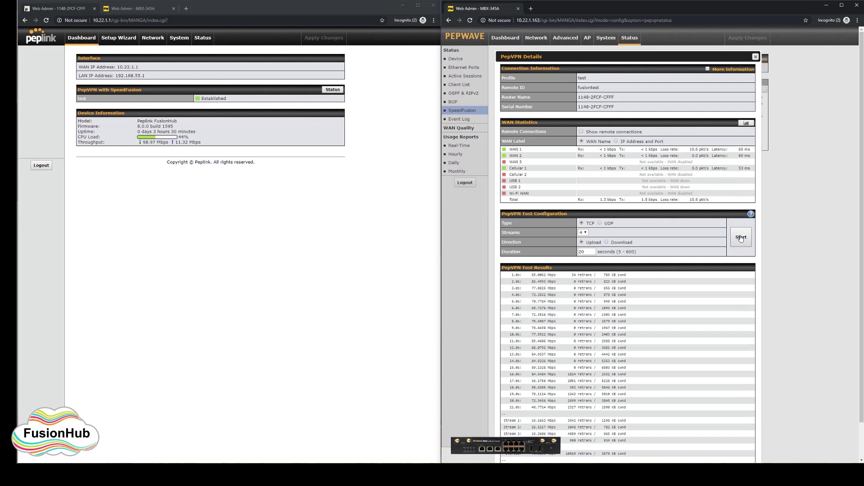
click(755, 57)
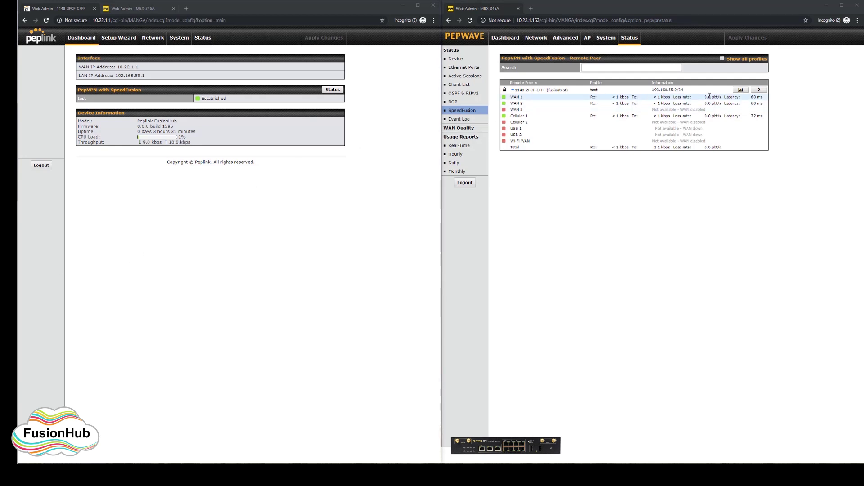
- Set the SpeedFusion test profile's Remote ID to fusiontest1 and save it
click(575, 41)
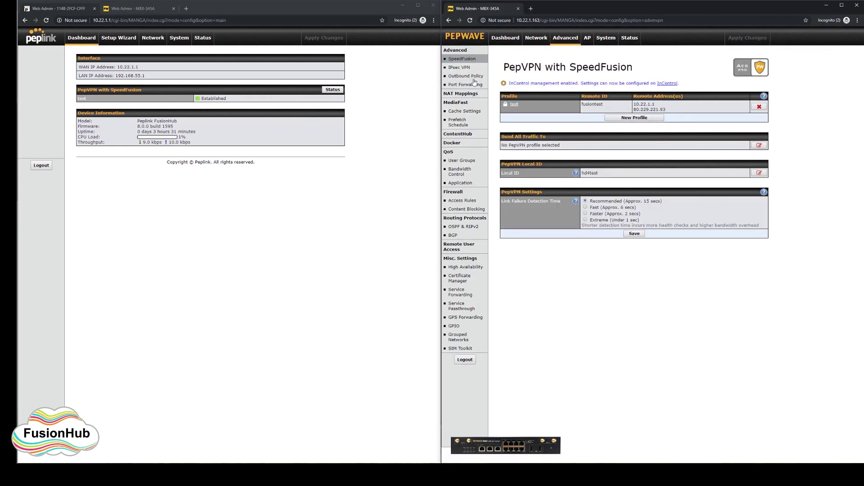
click(514, 105)
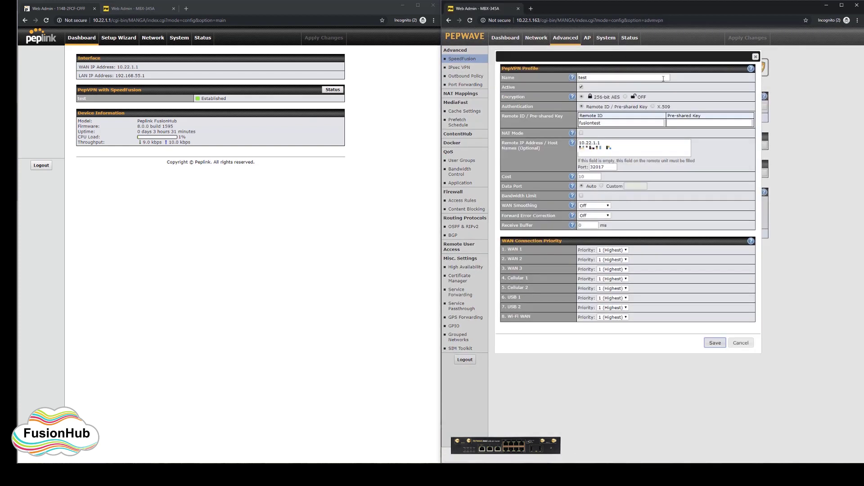
click(602, 123)
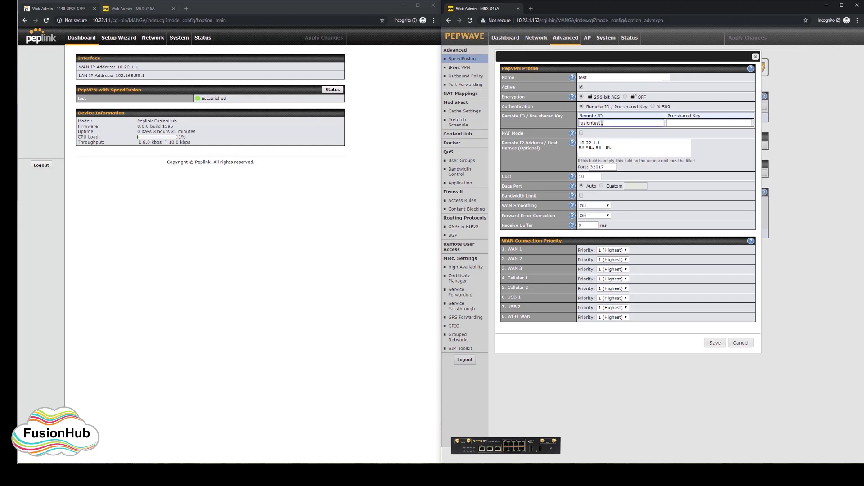
click(714, 343)
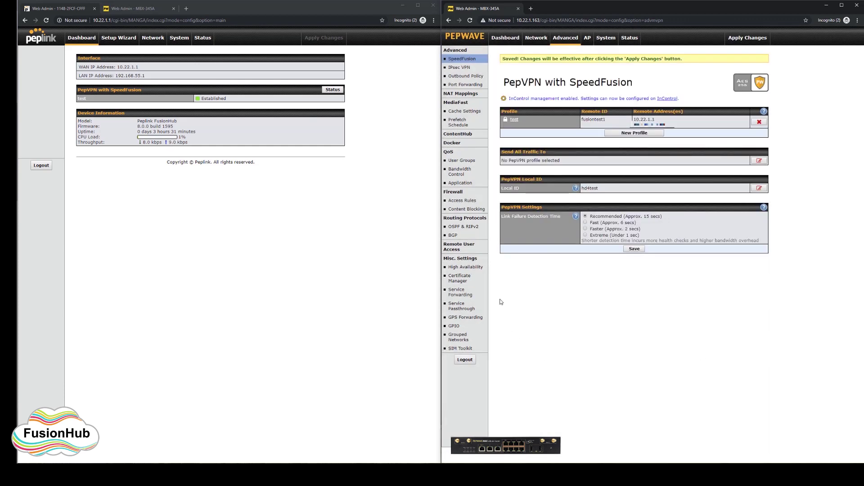
- Apply the change and show all-profile peer status on FusionHub and Pepwave, both stuck Starting...
click(747, 38)
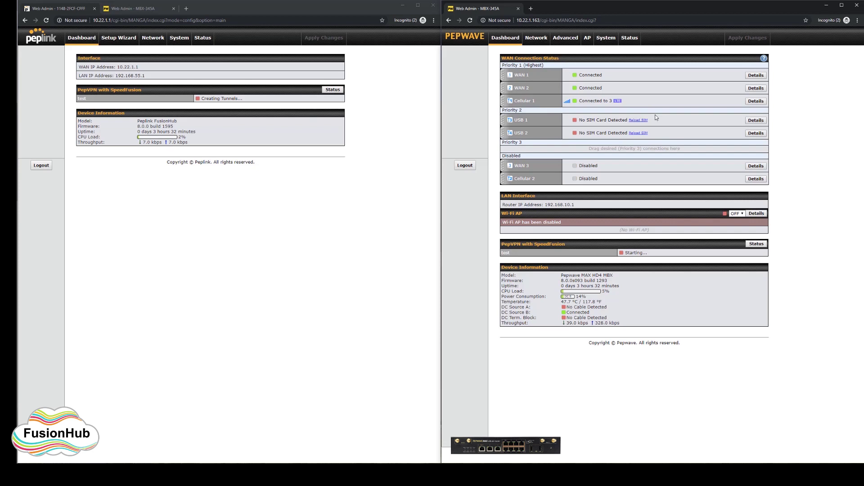
click(333, 90)
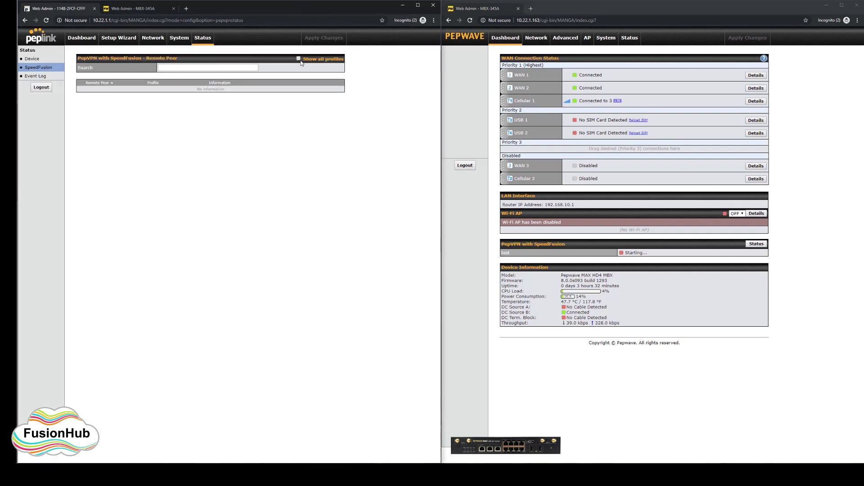
click(299, 59)
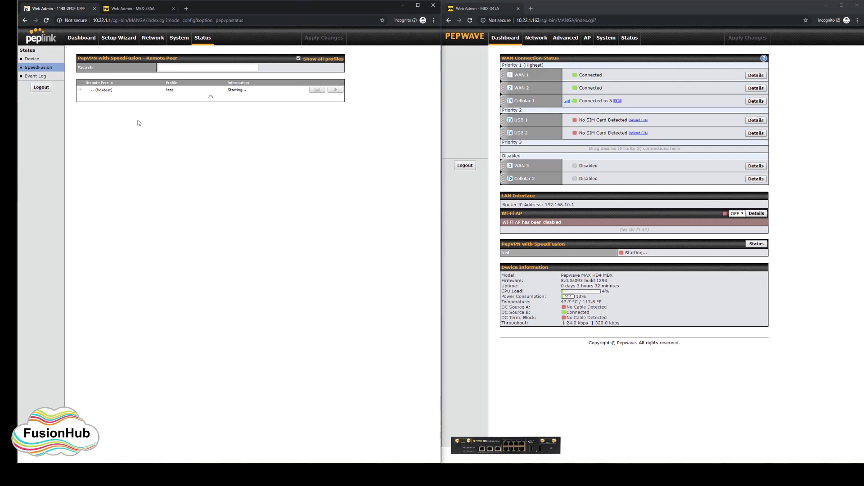
click(751, 245)
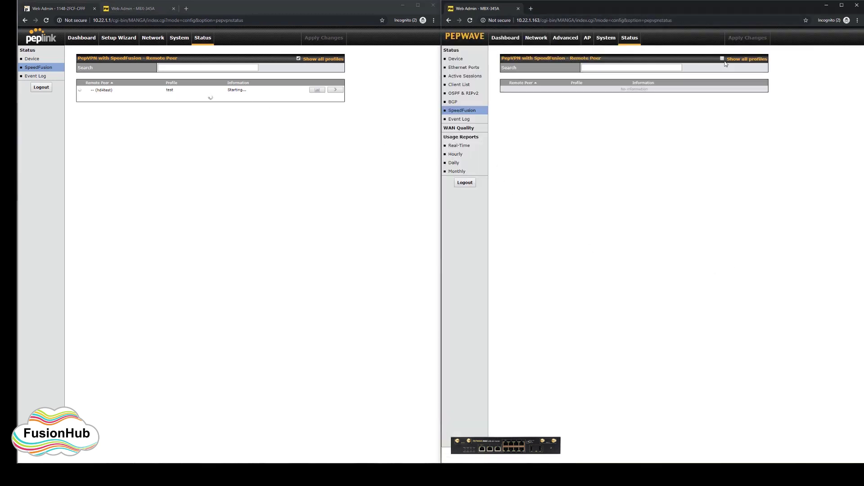
click(723, 59)
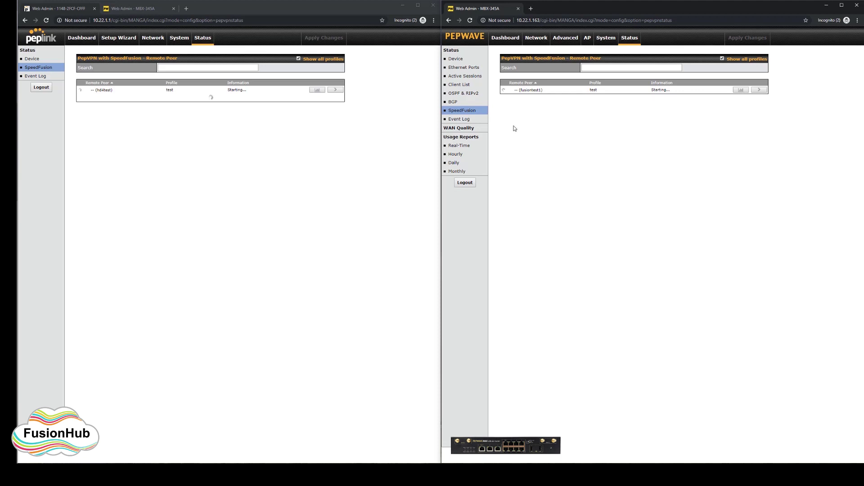
click(471, 119)
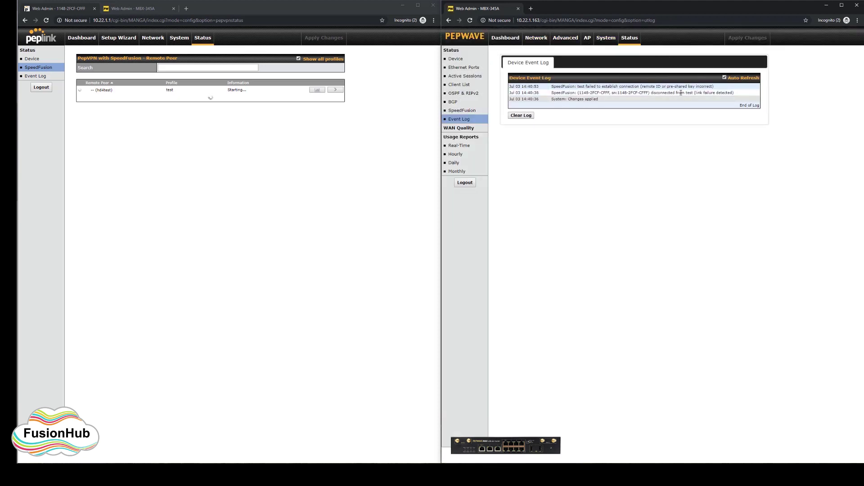
triple_click(714, 86)
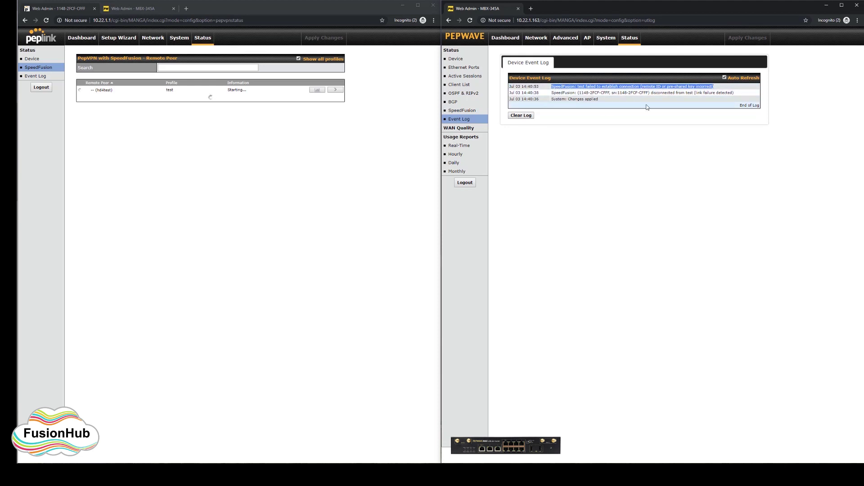
click(33, 77)
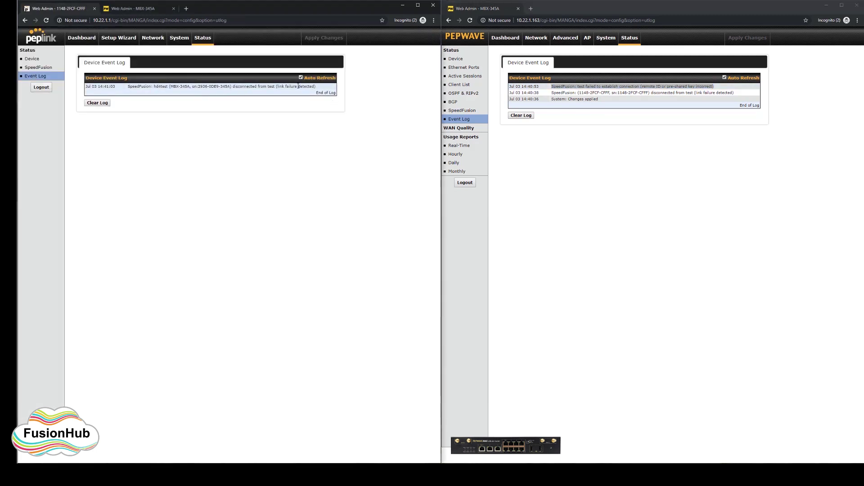
click(34, 69)
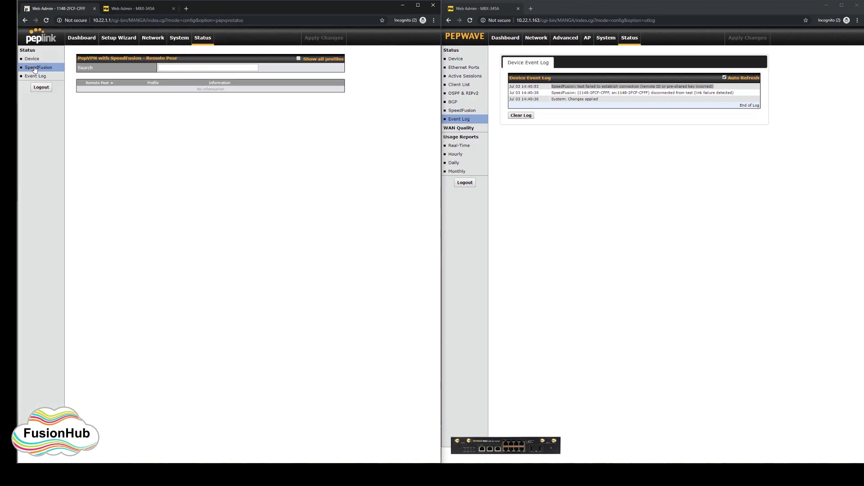
click(299, 59)
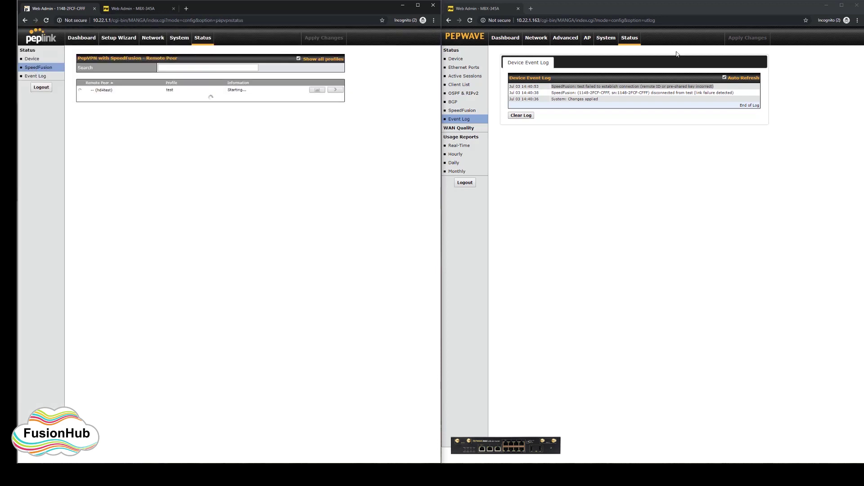
- Change the test profile to port 32016 and Remote ID fusiontest, then save and apply
click(565, 37)
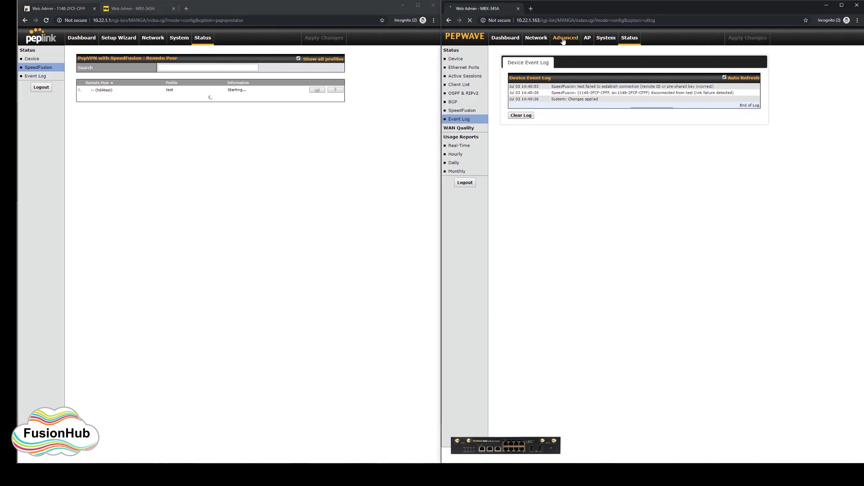
click(513, 104)
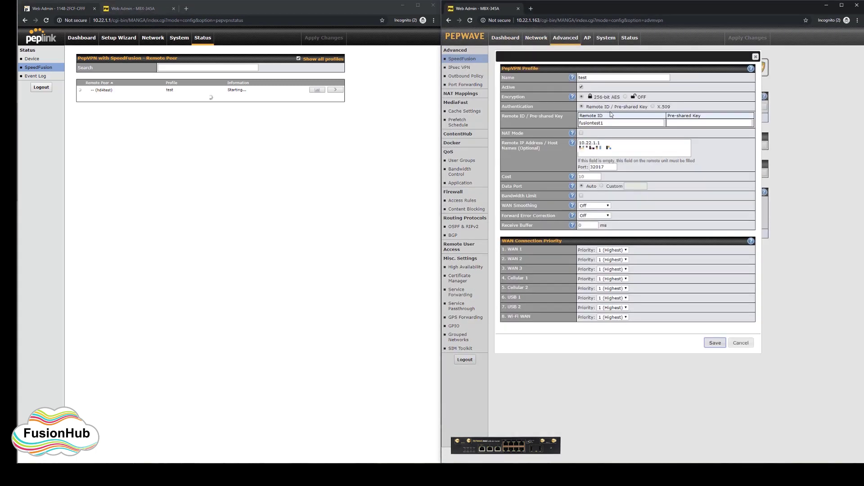
click(602, 167)
key(BackSpace)
click(606, 123)
key(BackSpace)
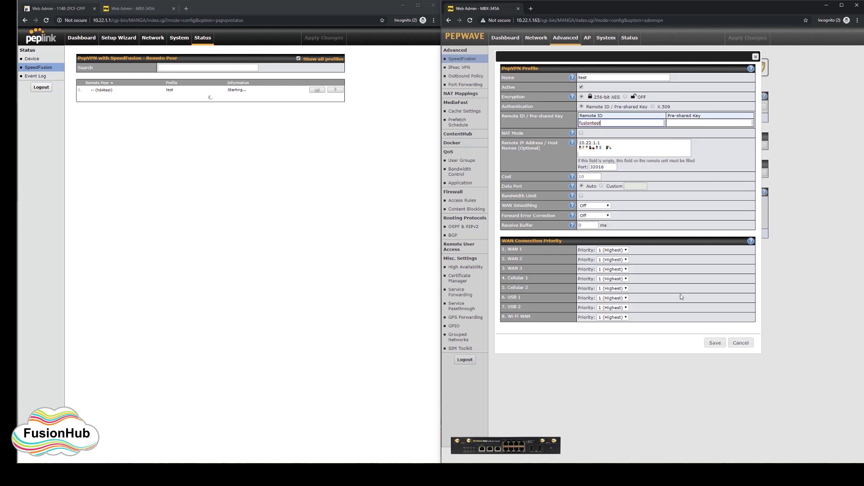
click(715, 343)
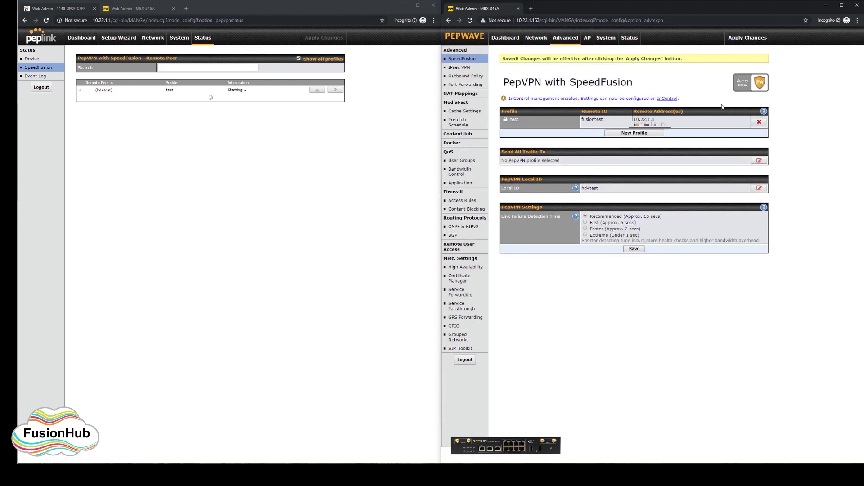
click(747, 38)
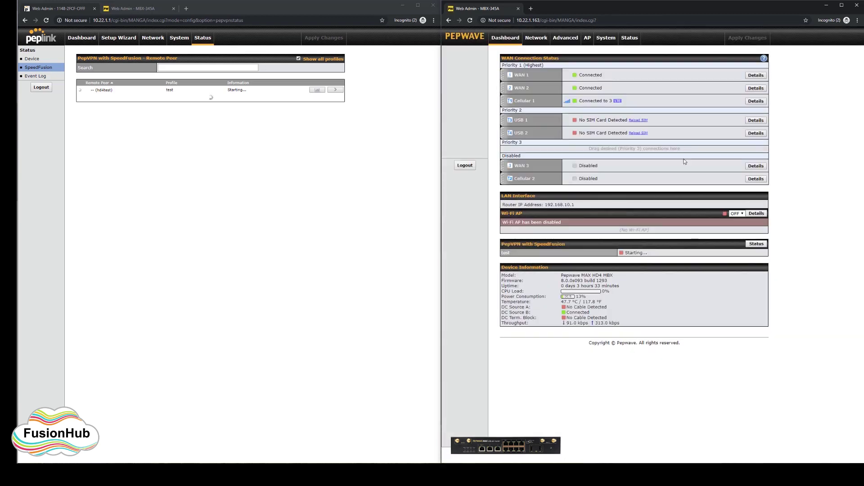
- Check all-profile SpeedFusion status, then find the event log entry 'test failed to connect remote peer'
click(756, 244)
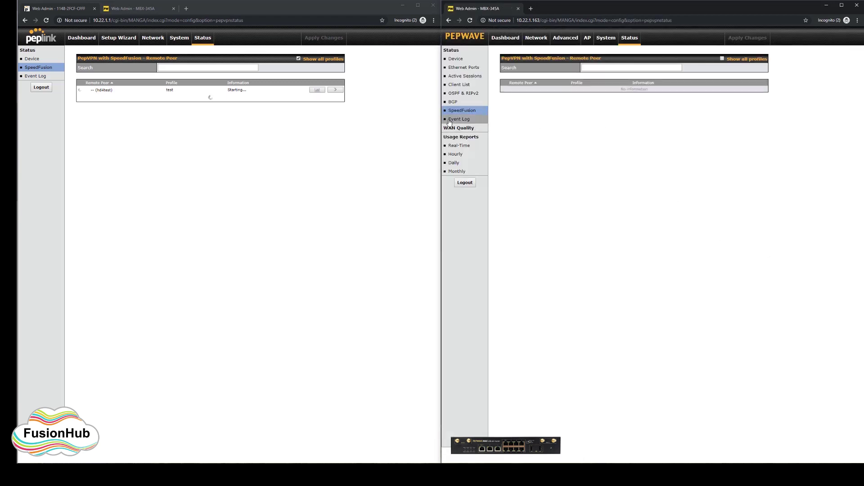
click(449, 120)
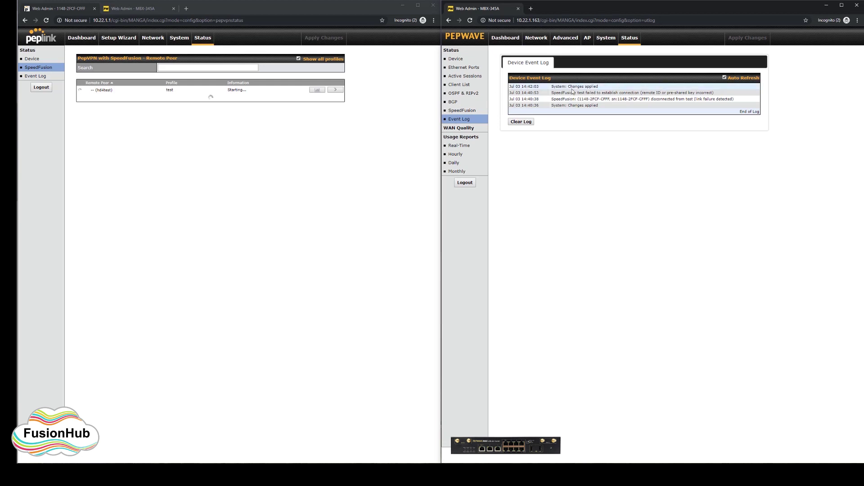
click(455, 113)
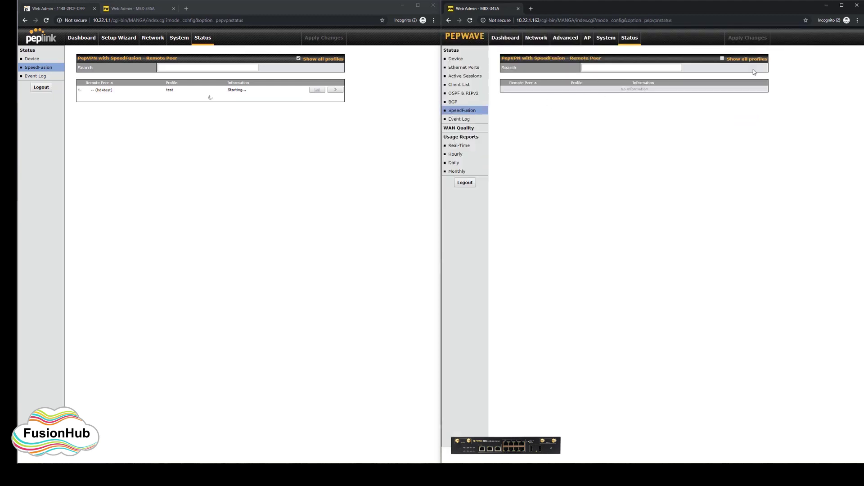
click(723, 60)
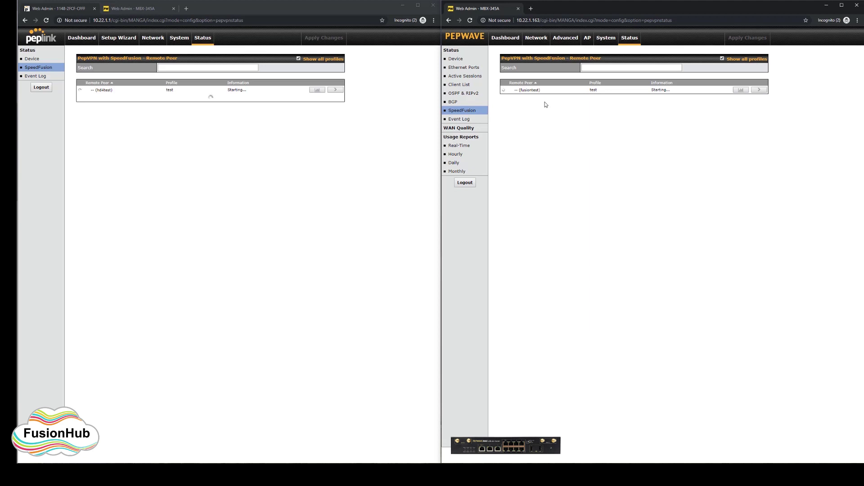
click(454, 119)
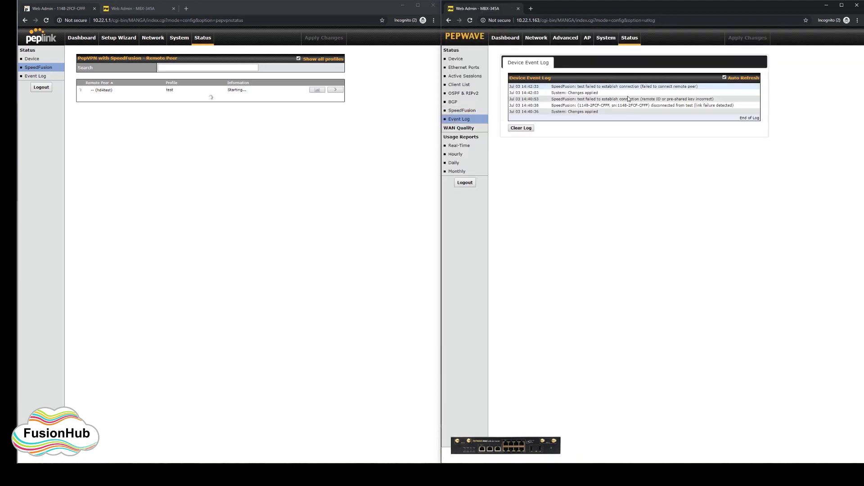
drag(697, 88, 546, 93)
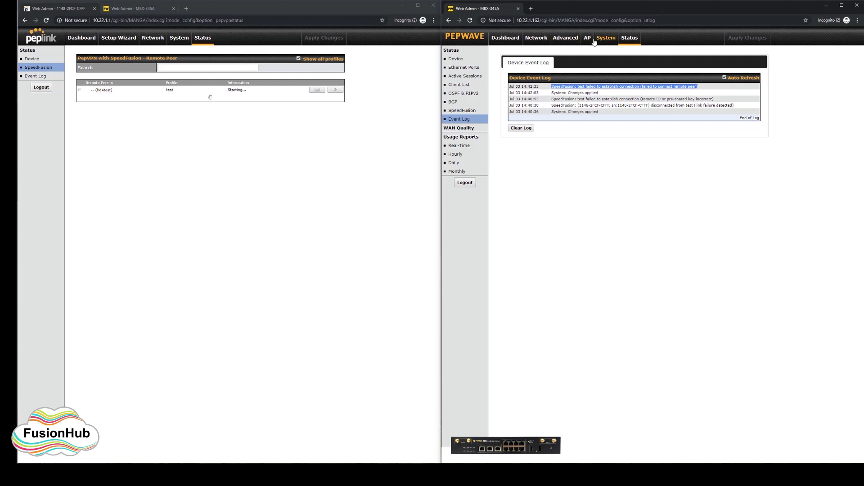
- Set the test profile's port to 32017, remove the second remote address, then save and apply
click(569, 39)
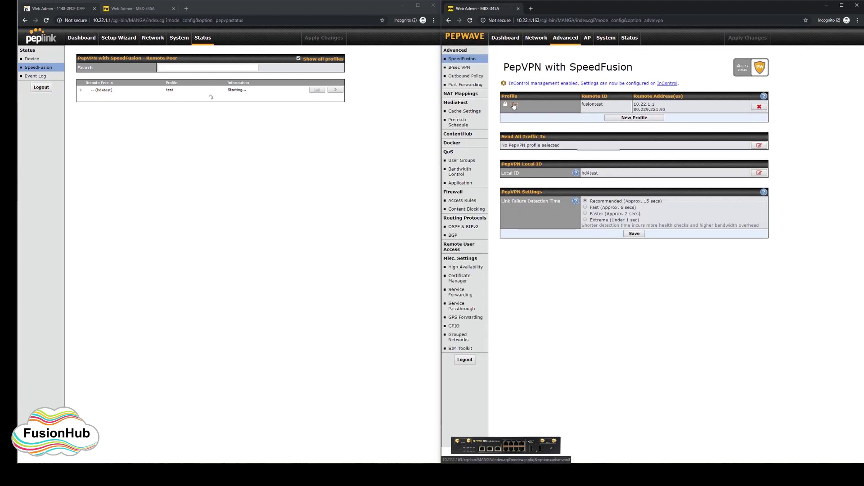
click(513, 105)
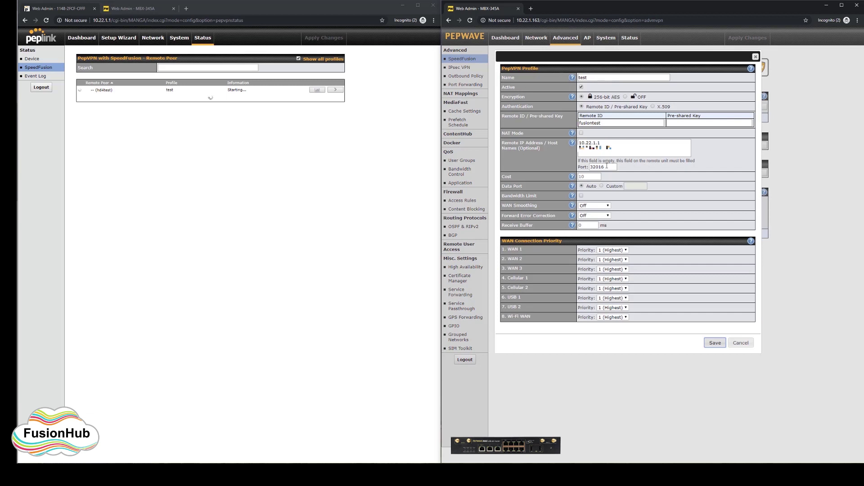
click(593, 168)
key(BackSpace)
text(7)
drag(611, 148, 579, 149)
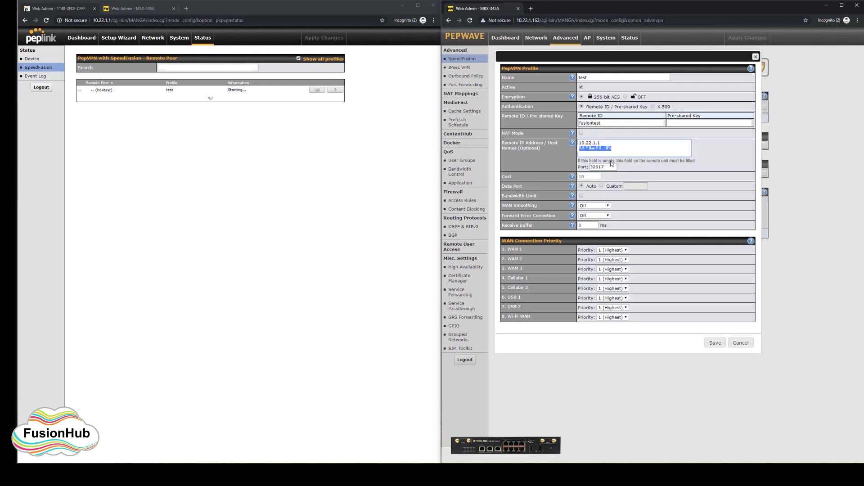
key(BackSpace)
click(715, 343)
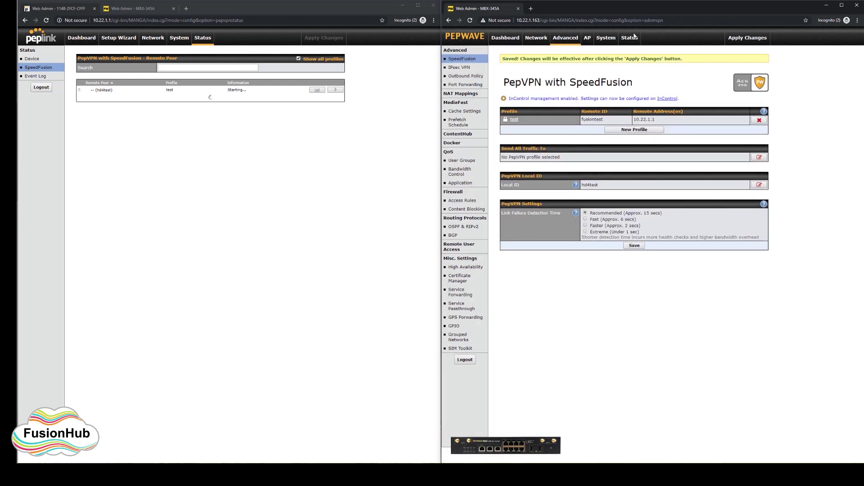
click(747, 38)
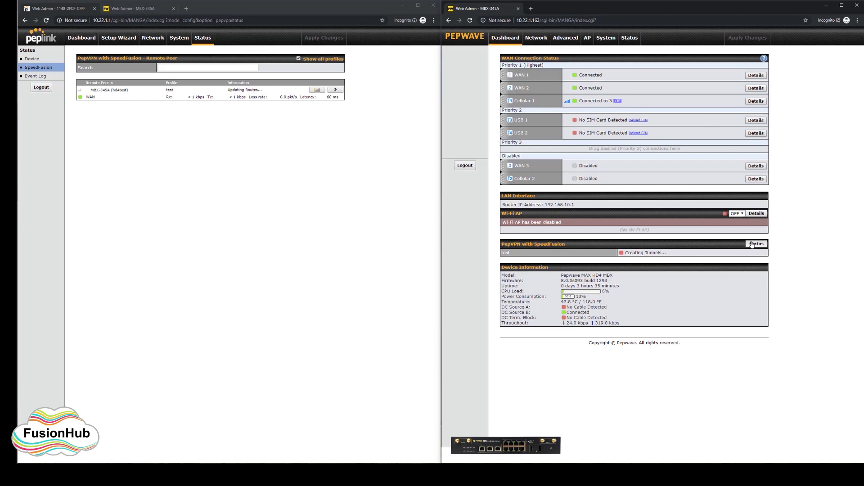
- Expand the test tunnel's links: WAN 1 and WAN 2 at 60 ms, Cellular 1 showing link failure
click(757, 244)
click(758, 90)
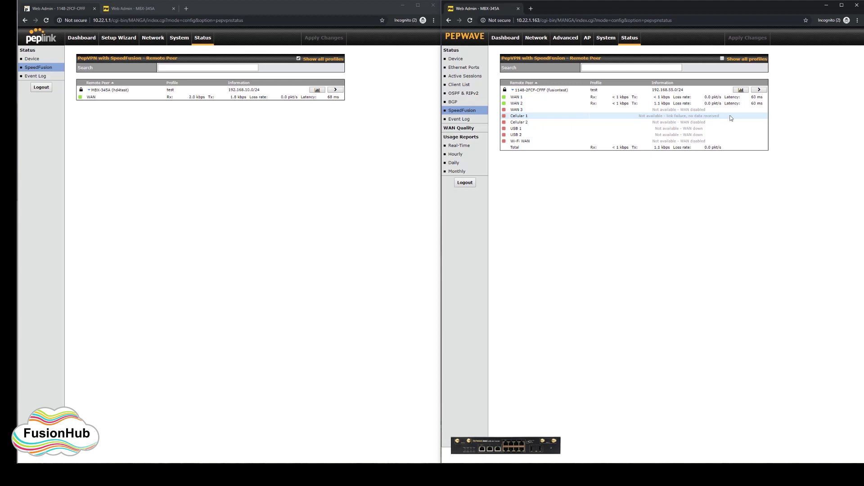
drag(724, 117, 685, 117)
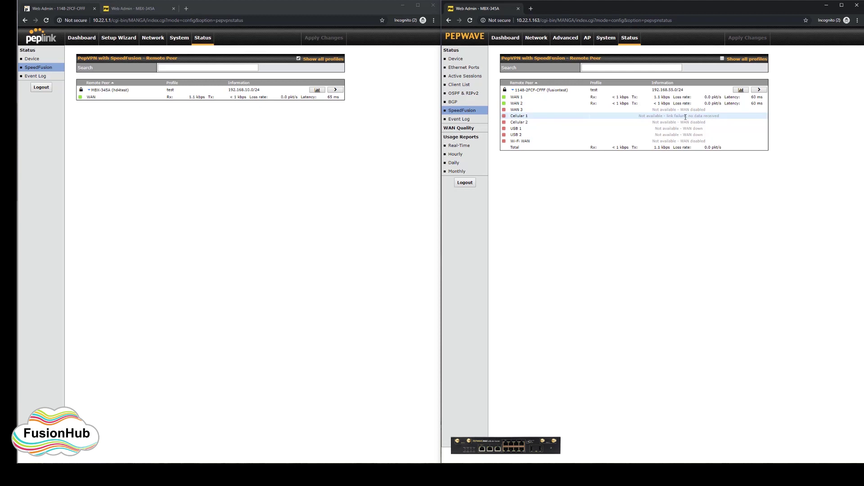